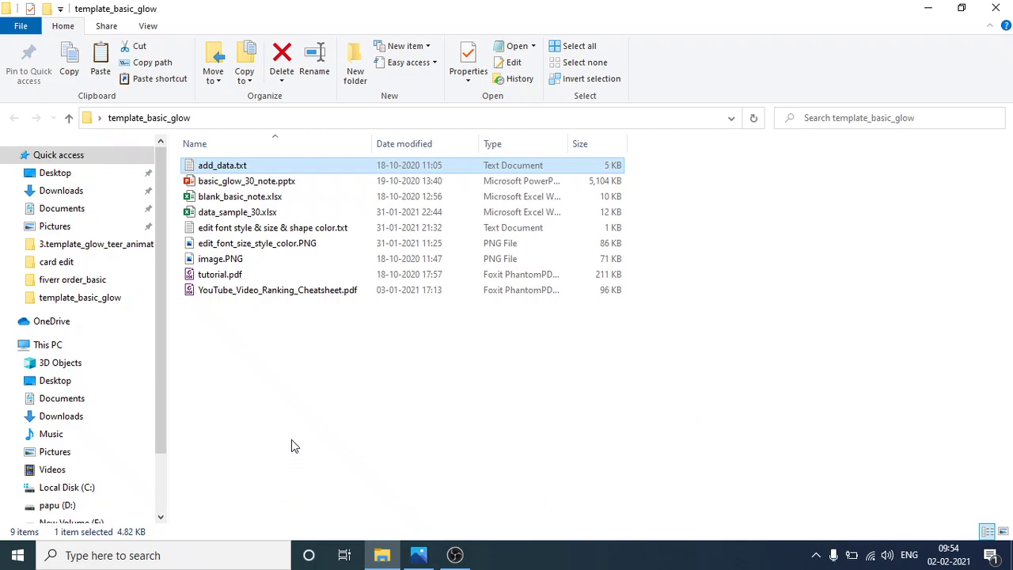
Select blank_basic_note.xlsx and data_sample_30.xlsx together in the template_basic_glow folder
{"action": "left_click", "coordinate": [290, 405]}
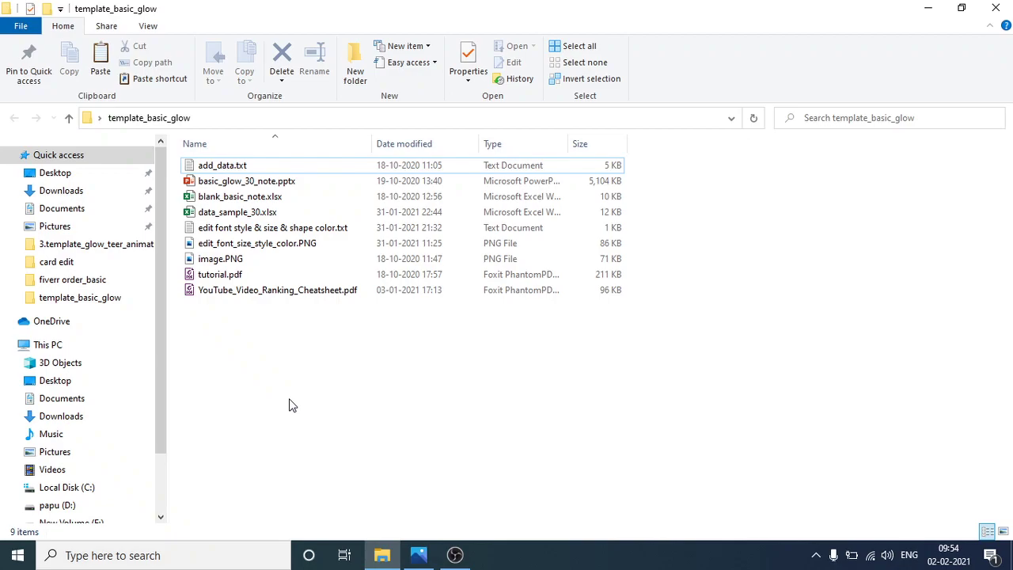
{"action": "left_click", "coordinate": [235, 197]}
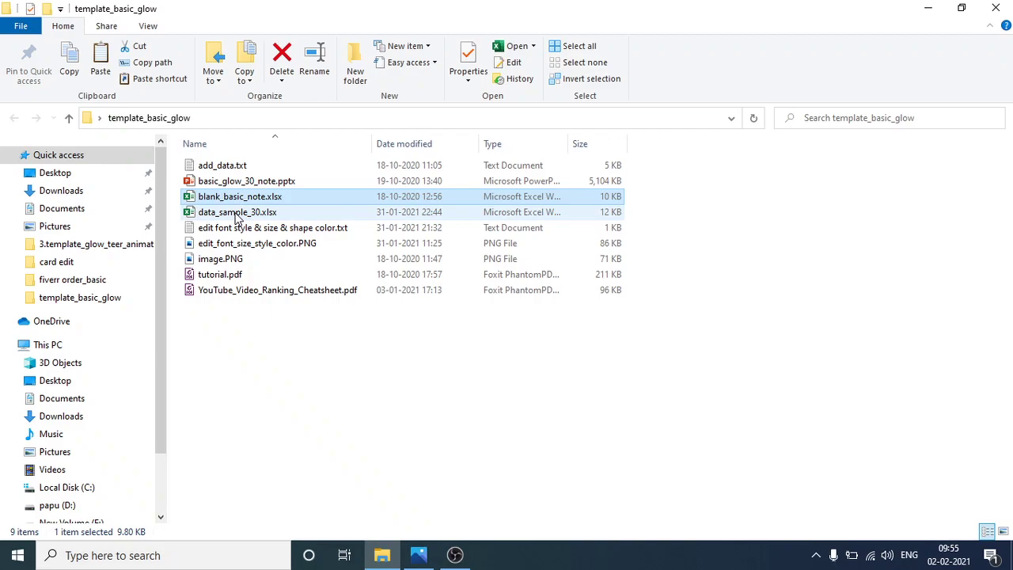
{"action": "left_click", "coordinate": [235, 212], "text": "ctrl"}
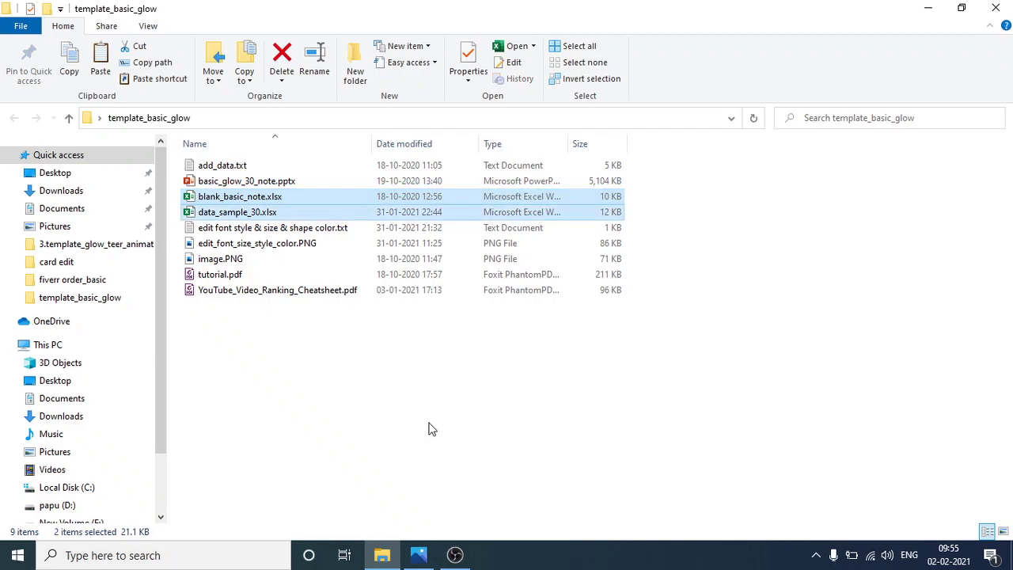
Paste copies of the two workbooks onto the desktop
{"action": "left_click", "coordinate": [927, 8]}
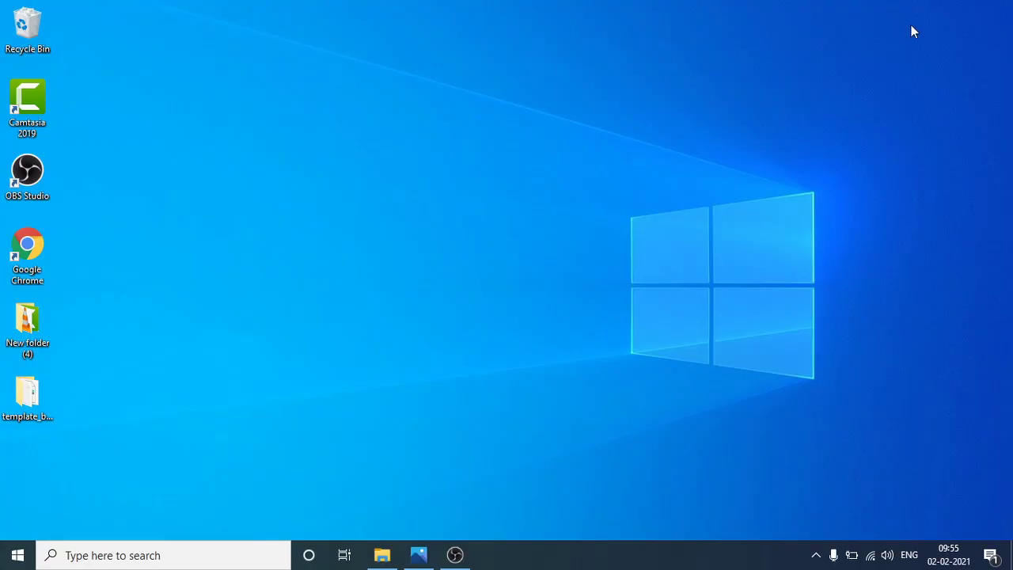
{"action": "right_click", "coordinate": [187, 53]}
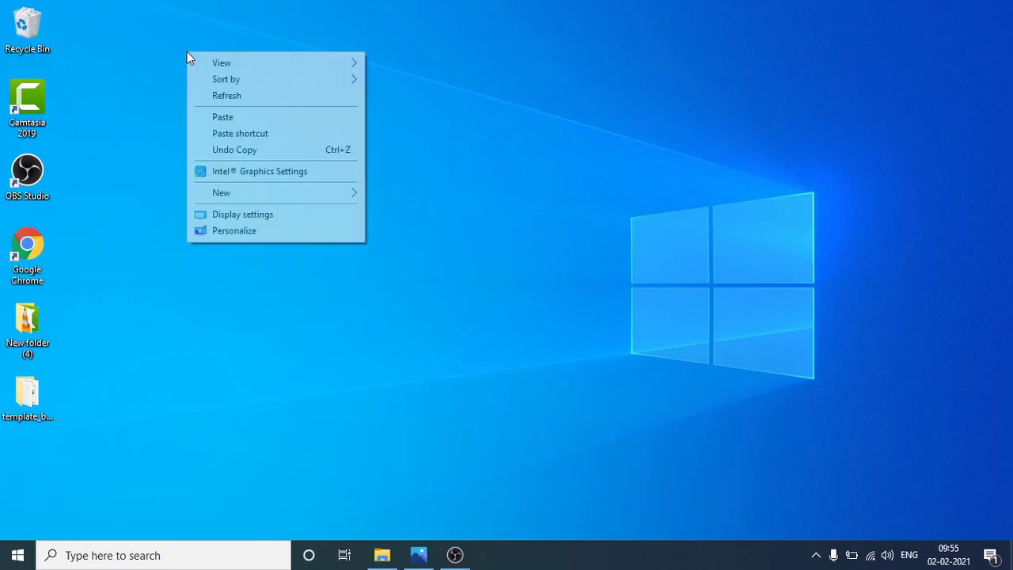
{"action": "left_click", "coordinate": [223, 117]}
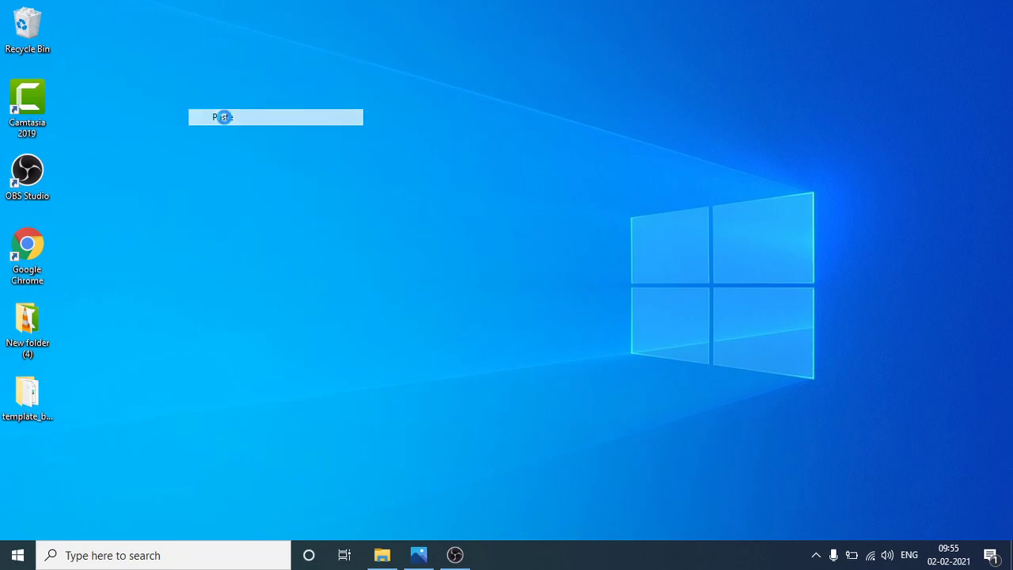
{"action": "left_click", "coordinate": [244, 237]}
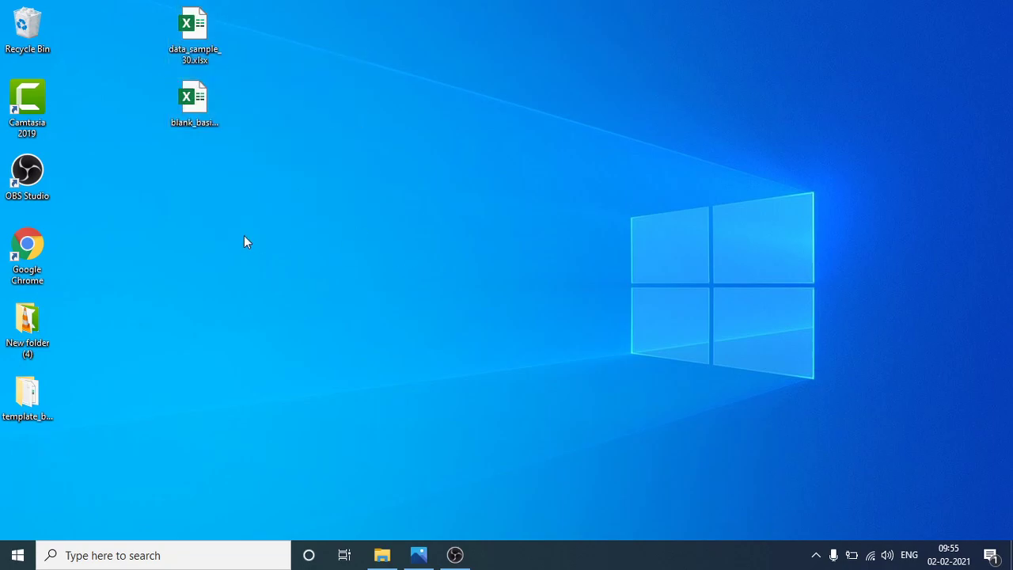
Open blank_basic_note.xlsx and data_sample_30.xlsx, then minimize both Excel windows
{"action": "left_click", "coordinate": [193, 109]}
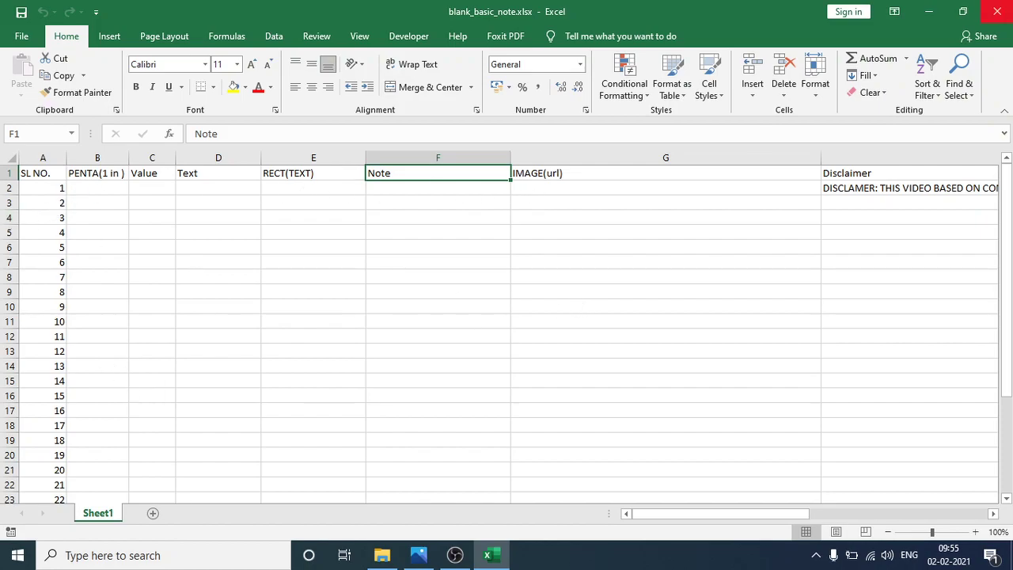
{"action": "left_click", "coordinate": [927, 16]}
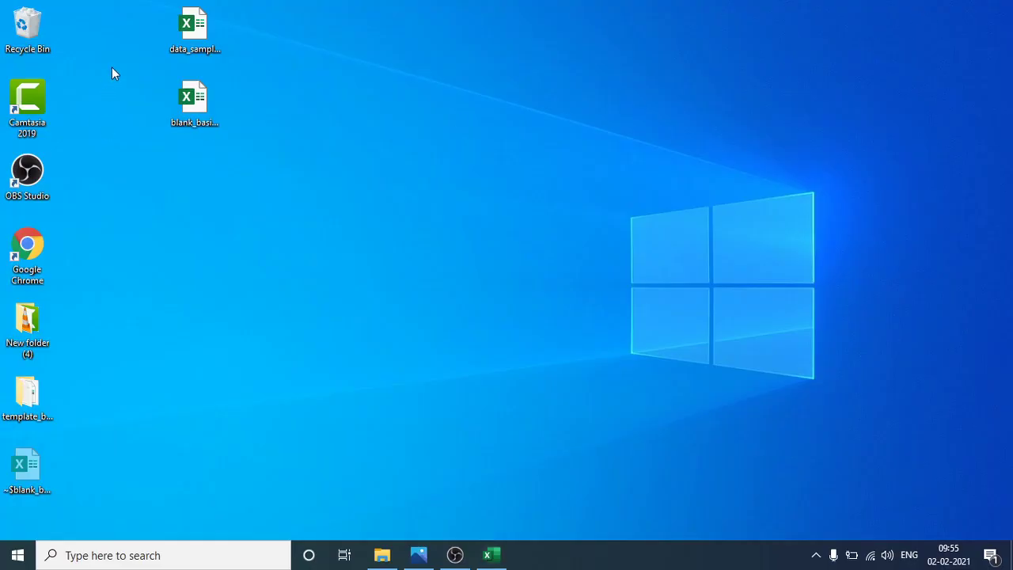
{"action": "double_click", "coordinate": [193, 27]}
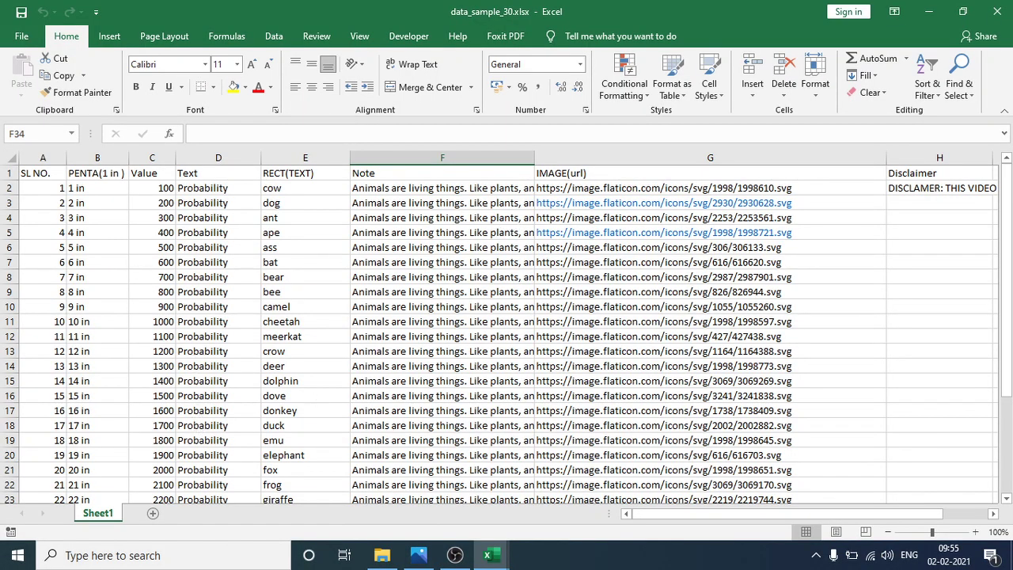
{"action": "left_click", "coordinate": [927, 13]}
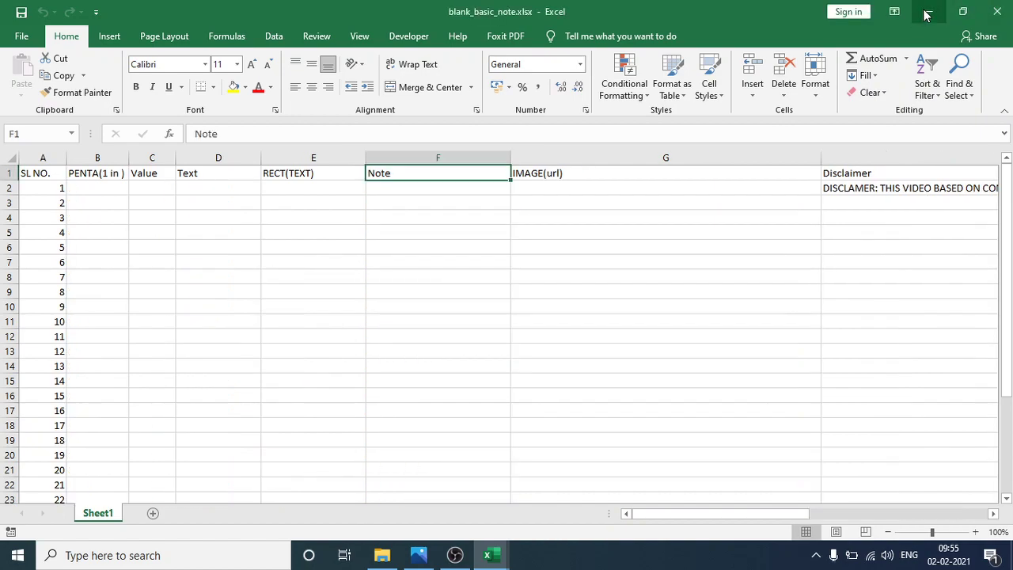
{"action": "left_click", "coordinate": [927, 12]}
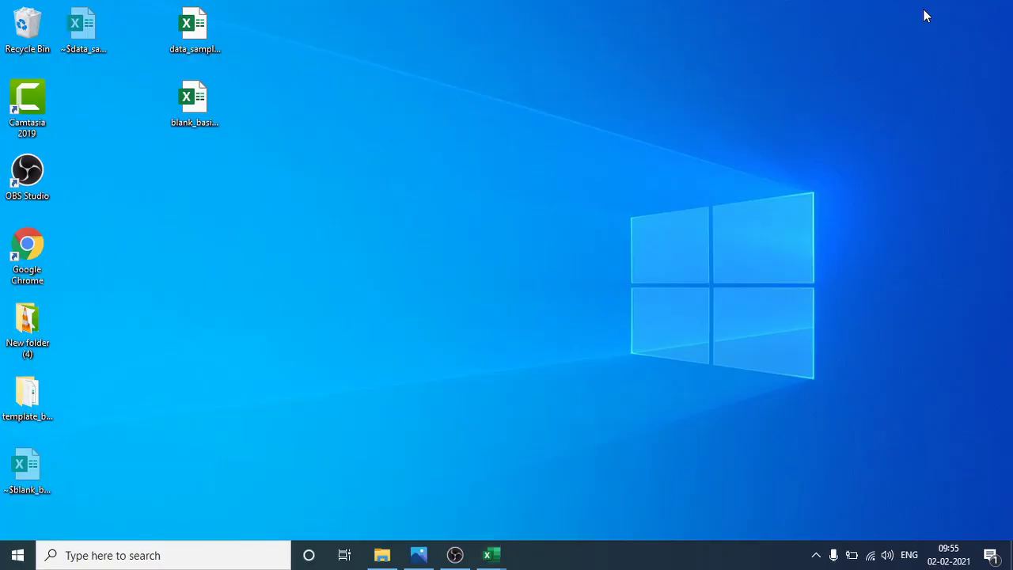
Open basic_glow_30_note.pptx from the template_basic_glow desktop folder
{"action": "double_click", "coordinate": [26, 400]}
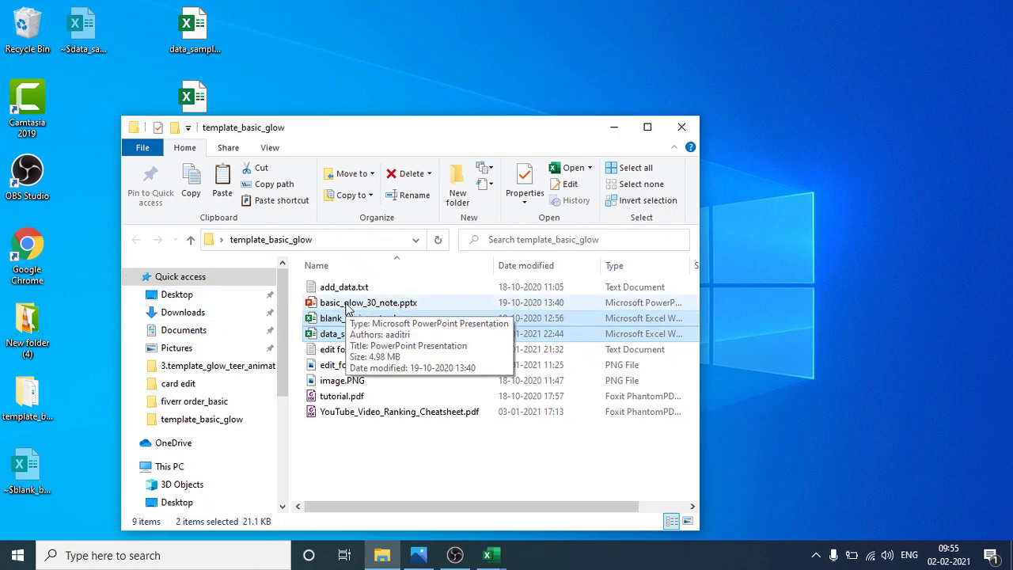
{"action": "left_click", "coordinate": [346, 304]}
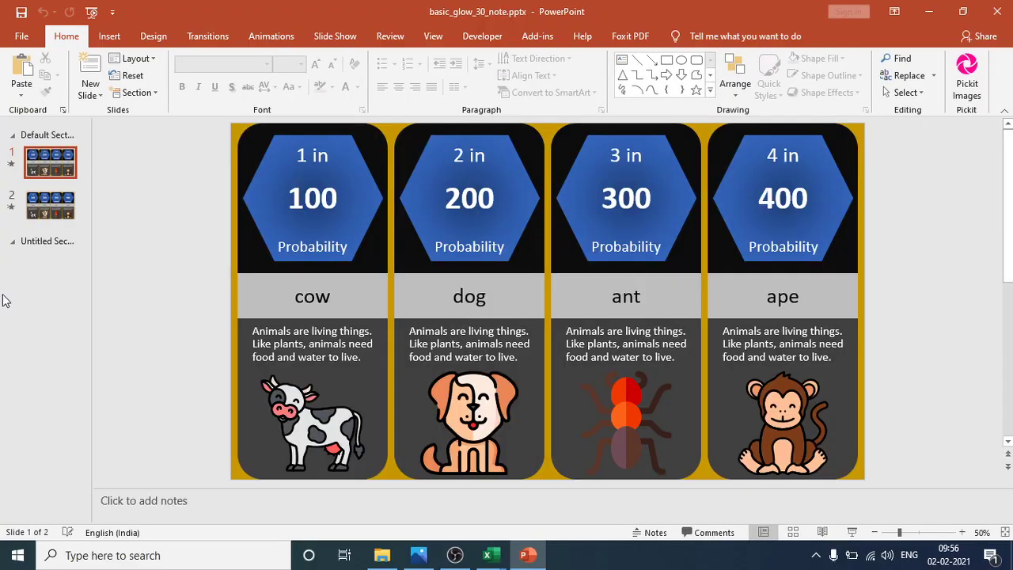
Compare slide 2's zebra card with the animal rows in data_sample_30.xlsx
{"action": "left_click", "coordinate": [48, 217]}
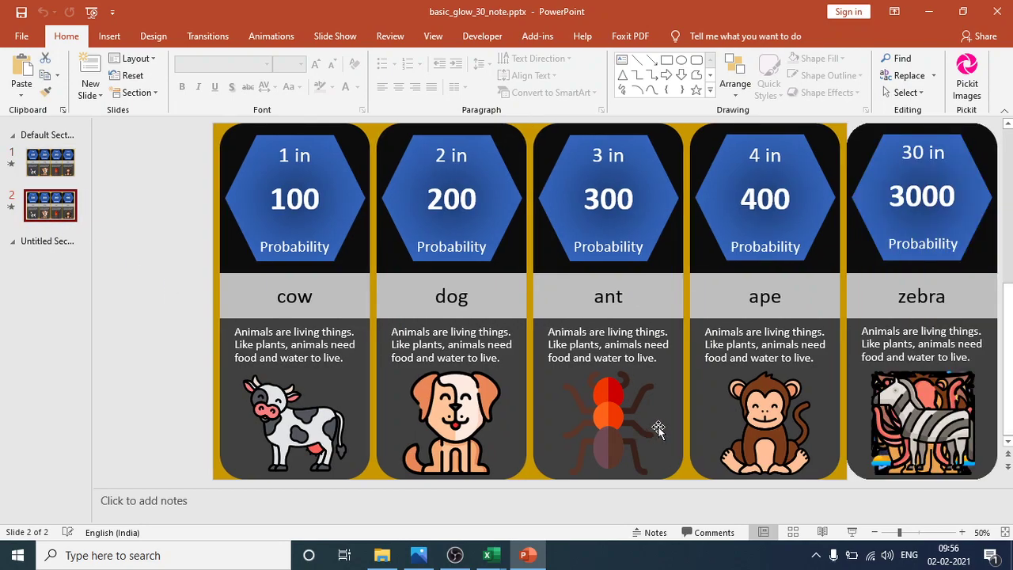
{"action": "mouse_move", "coordinate": [490, 560]}
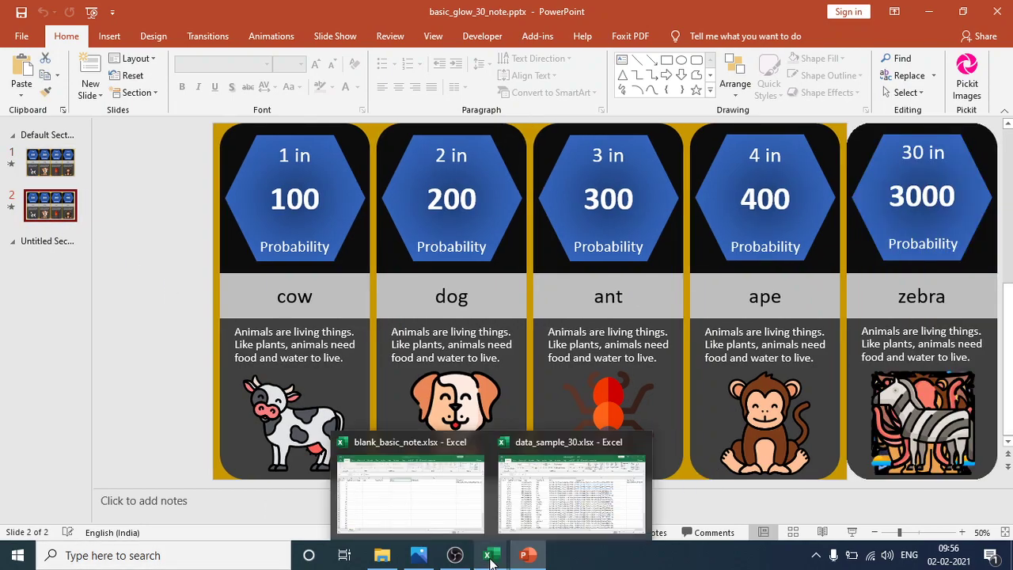
{"action": "left_click", "coordinate": [550, 510]}
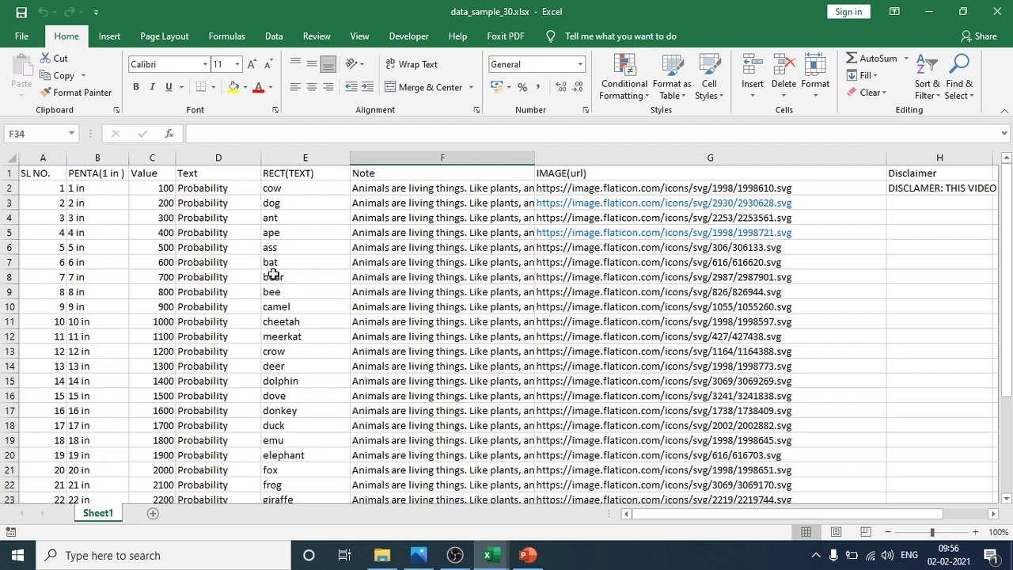
{"action": "scroll", "coordinate": [165, 333], "scroll_direction": "down", "scroll_amount": 3}
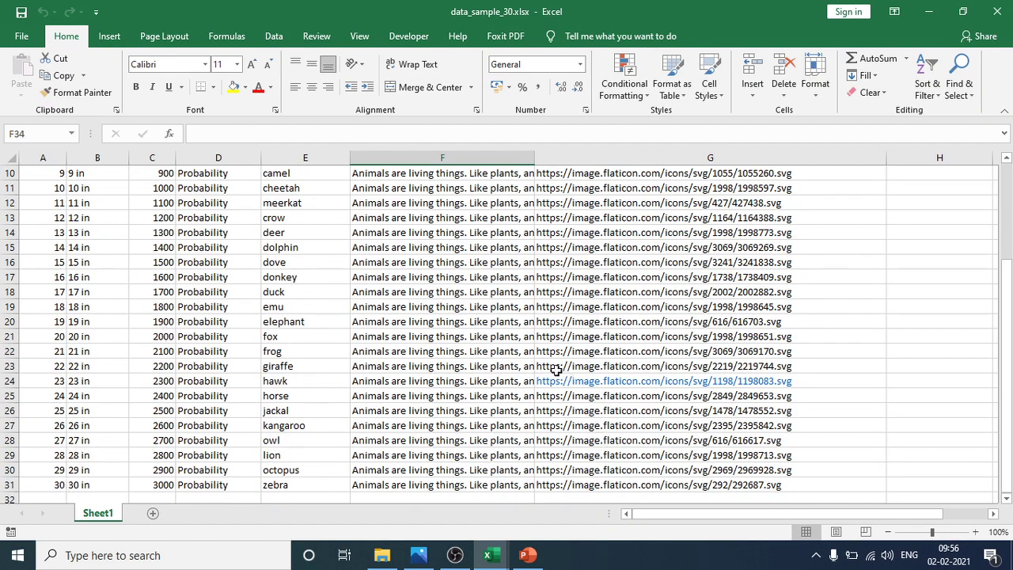
{"action": "scroll", "coordinate": [546, 365], "scroll_direction": "up", "scroll_amount": 3}
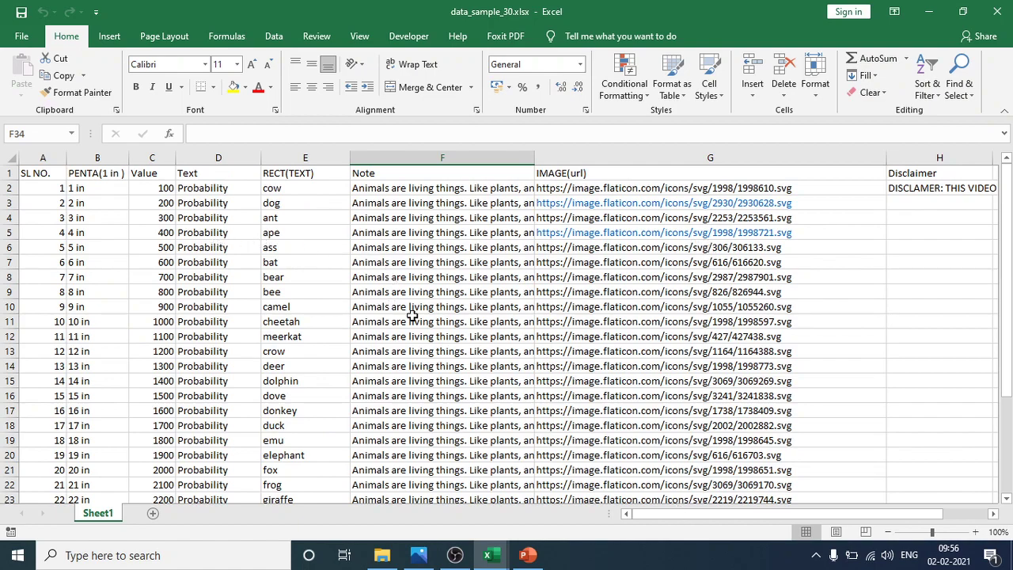
{"action": "left_click", "coordinate": [529, 554]}
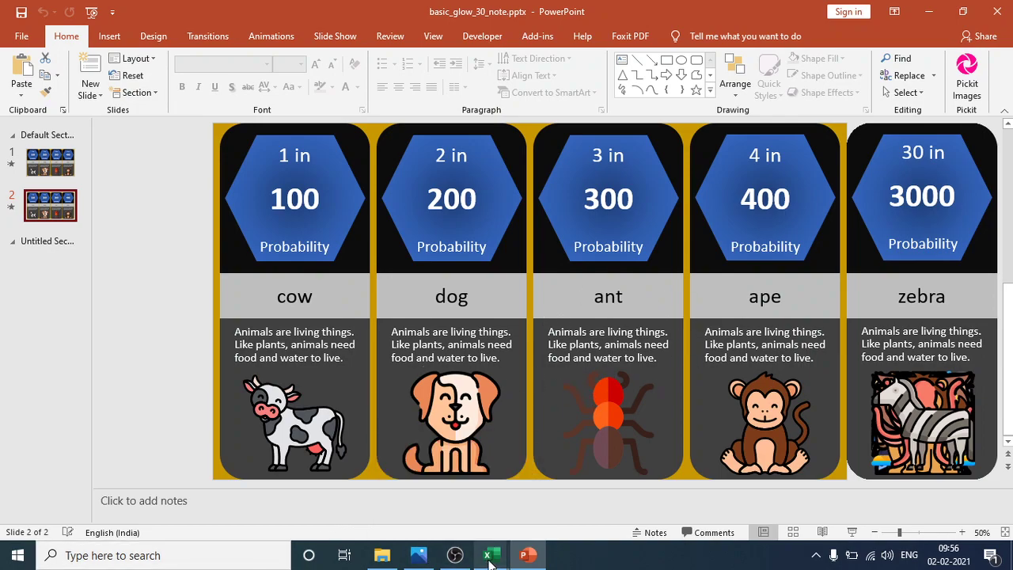
{"action": "mouse_move", "coordinate": [493, 561]}
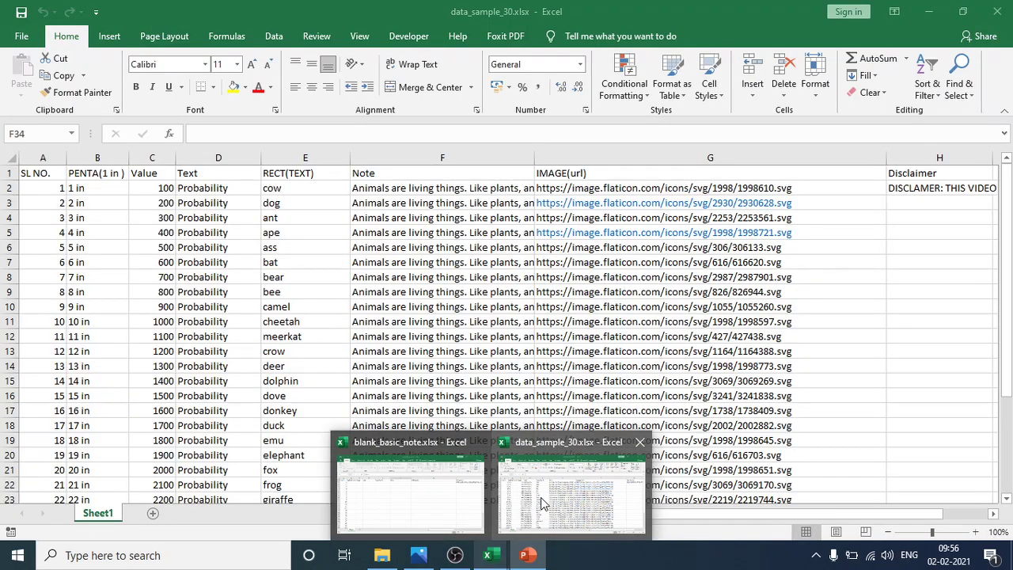
{"action": "left_click", "coordinate": [542, 502]}
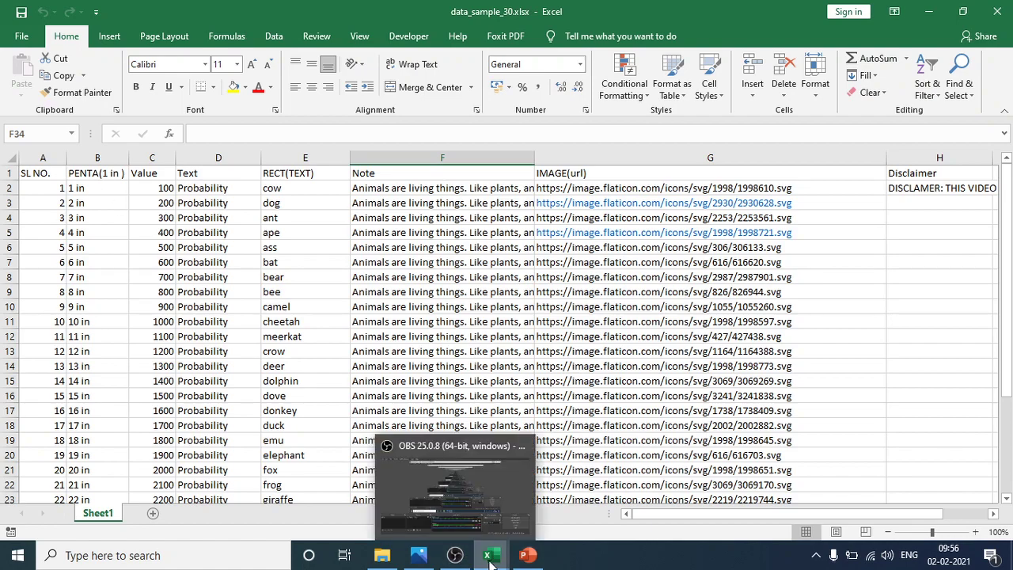
Check empty cells B2–D2 in blank_basic_note.xlsx, then return to data_sample_30.xlsx
{"action": "mouse_move", "coordinate": [490, 555]}
{"action": "left_click", "coordinate": [386, 482]}
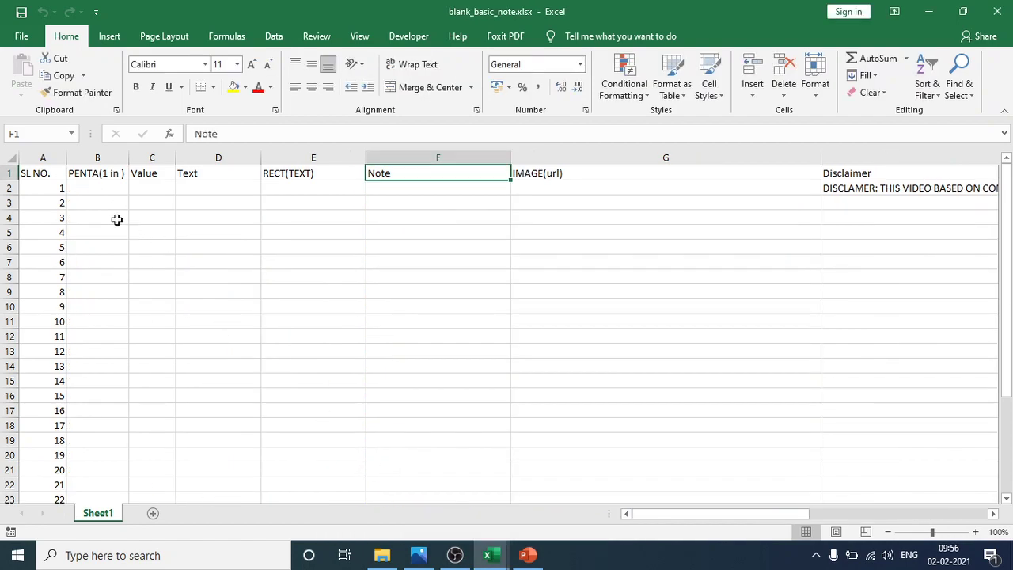
{"action": "left_click", "coordinate": [108, 187]}
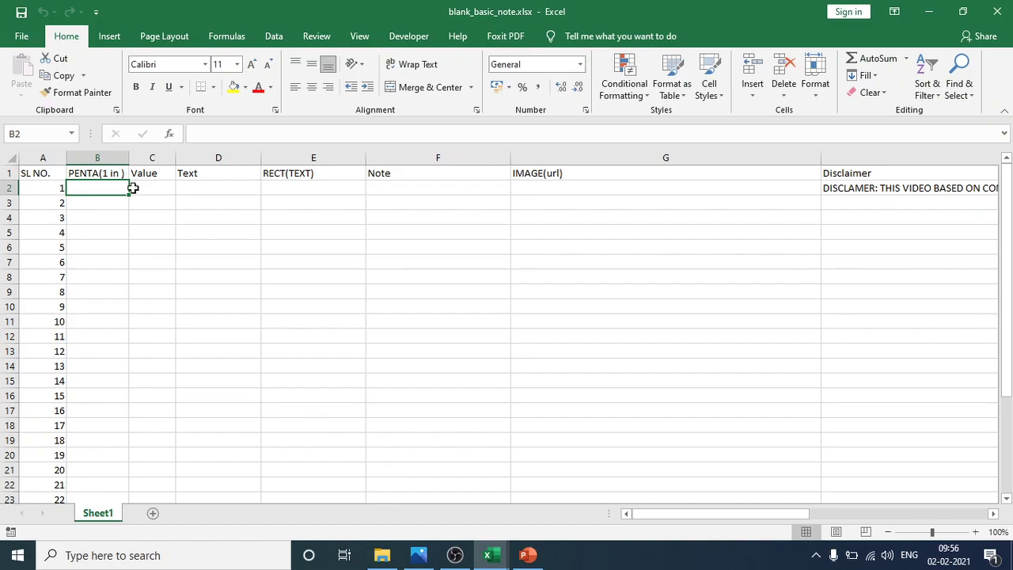
{"action": "left_click", "coordinate": [145, 188]}
{"action": "left_click", "coordinate": [223, 188]}
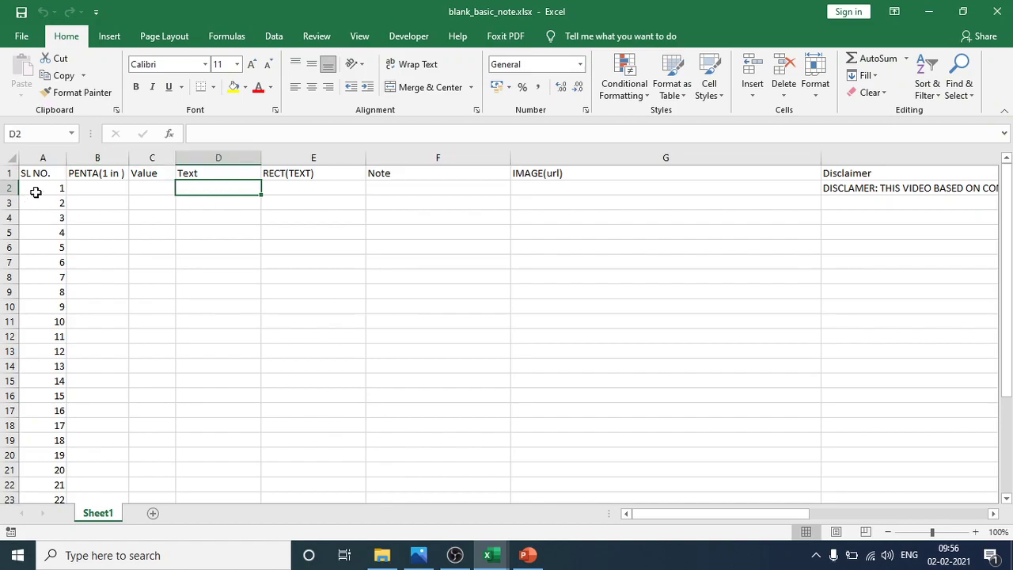
{"action": "mouse_move", "coordinate": [491, 554]}
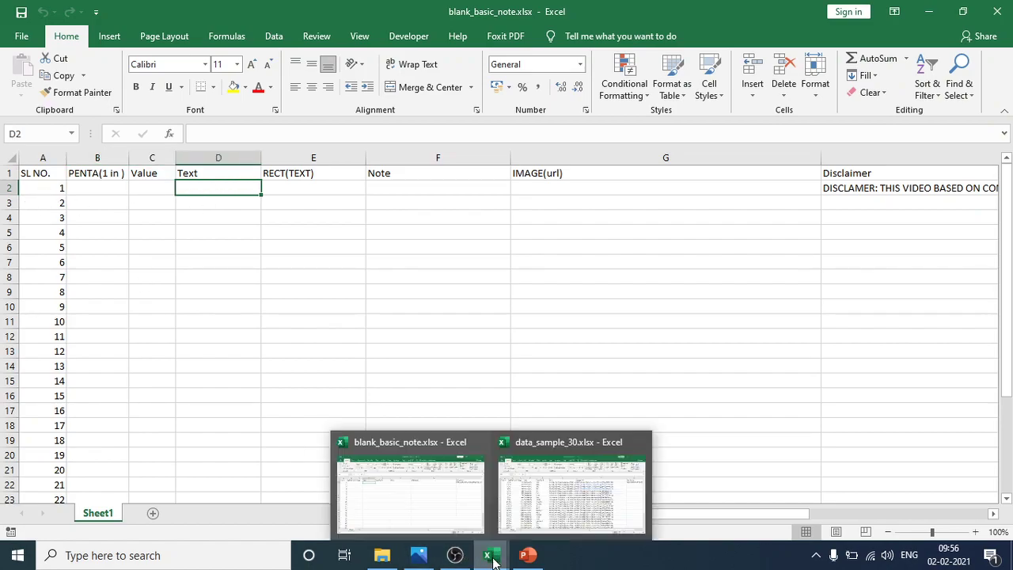
{"action": "left_click", "coordinate": [564, 501]}
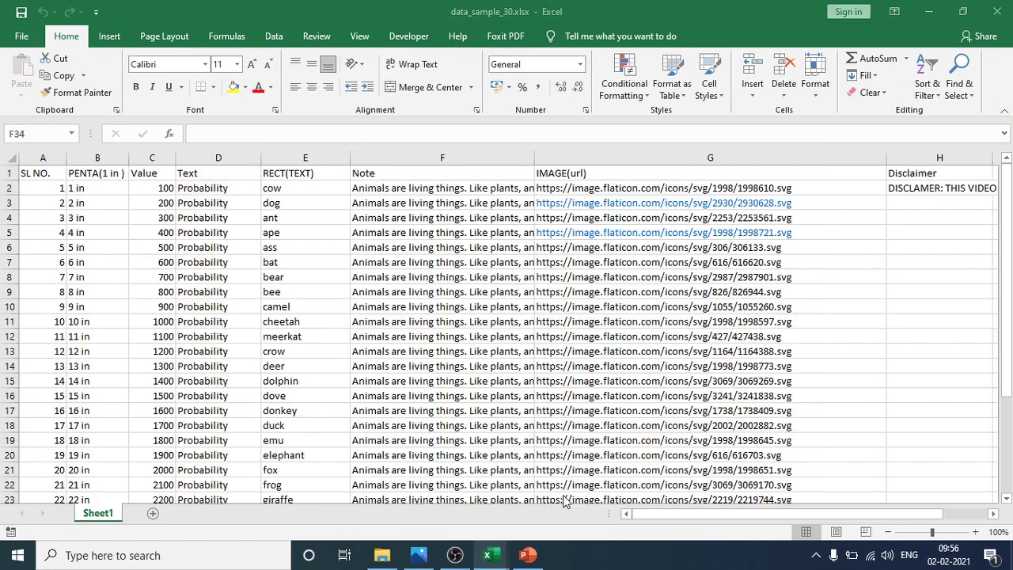
{"action": "left_click", "coordinate": [431, 560]}
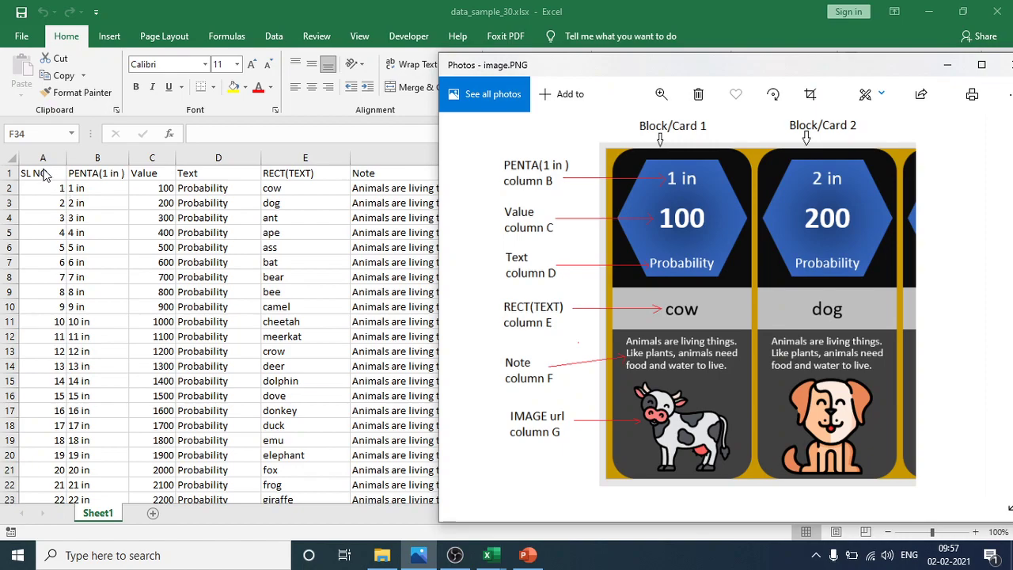
{"action": "key", "text": "alt+Tab"}
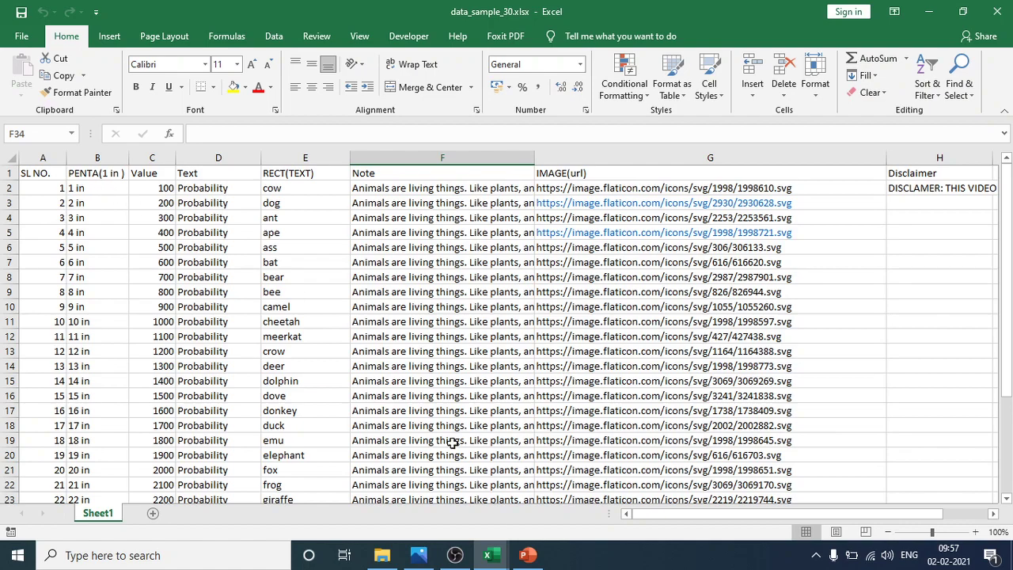
View the card-to-column diagram image, then return to the data_sample_30 sheet
{"action": "left_click", "coordinate": [527, 556]}
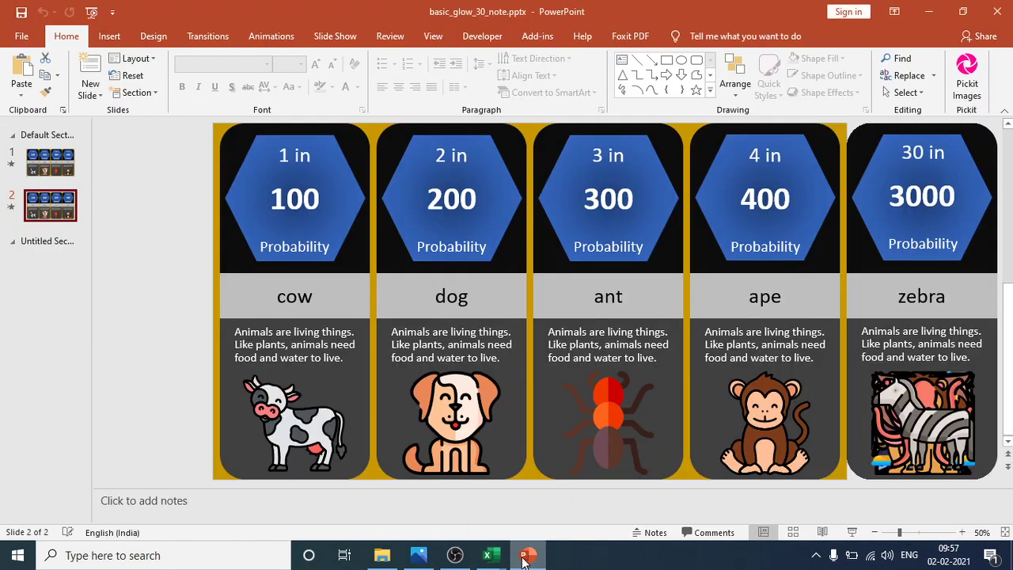
{"action": "left_click", "coordinate": [527, 556]}
{"action": "left_click", "coordinate": [420, 560]}
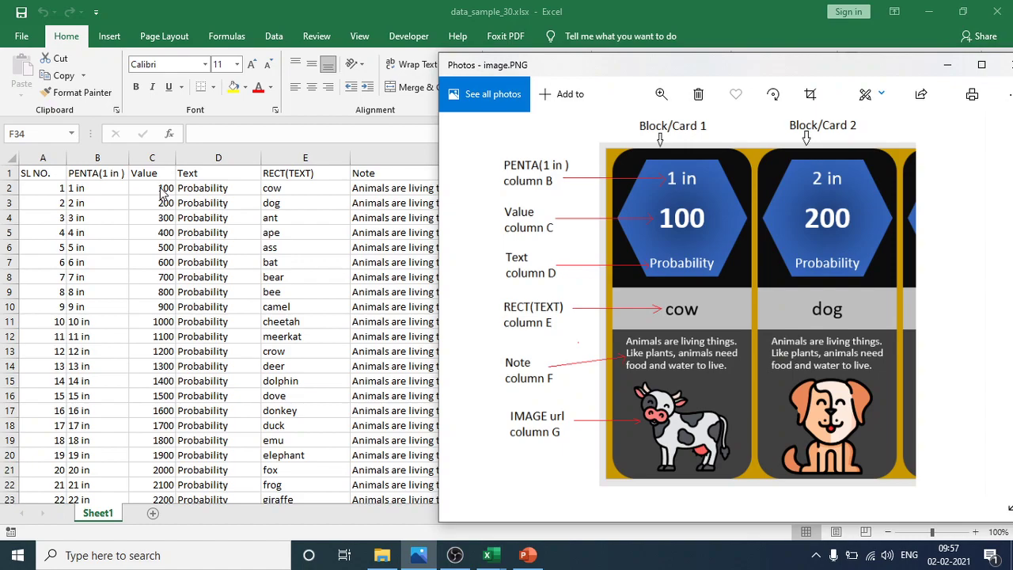
{"action": "key", "text": "alt+Tab"}
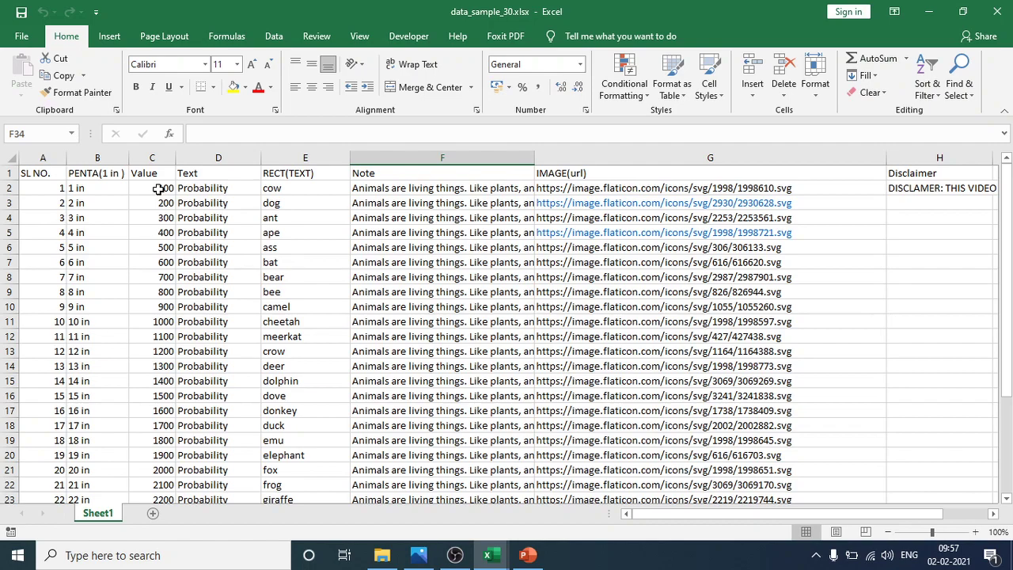
{"action": "left_click", "coordinate": [159, 188]}
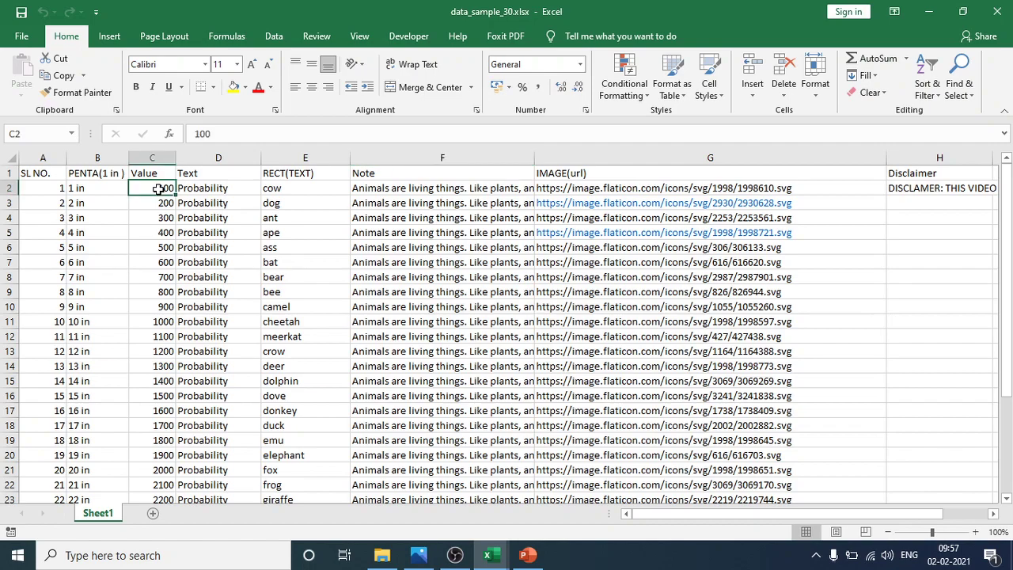
{"action": "left_click", "coordinate": [216, 133]}
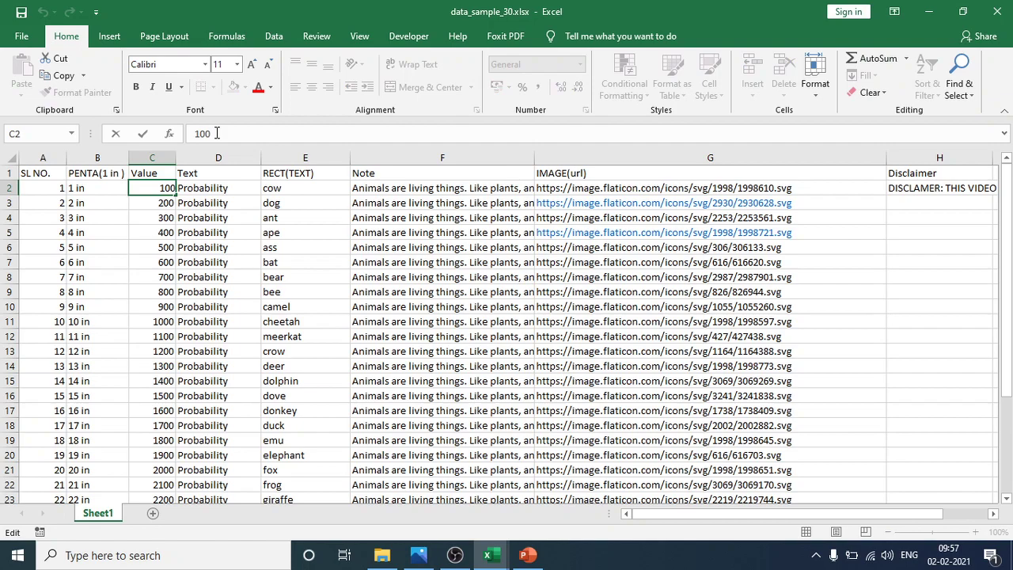
{"action": "key", "text": "BackSpace"}
{"action": "key", "text": "BackSpace"}
{"action": "type", "text": "500"}
{"action": "left_click", "coordinate": [199, 207]}
{"action": "left_click", "coordinate": [149, 190]}
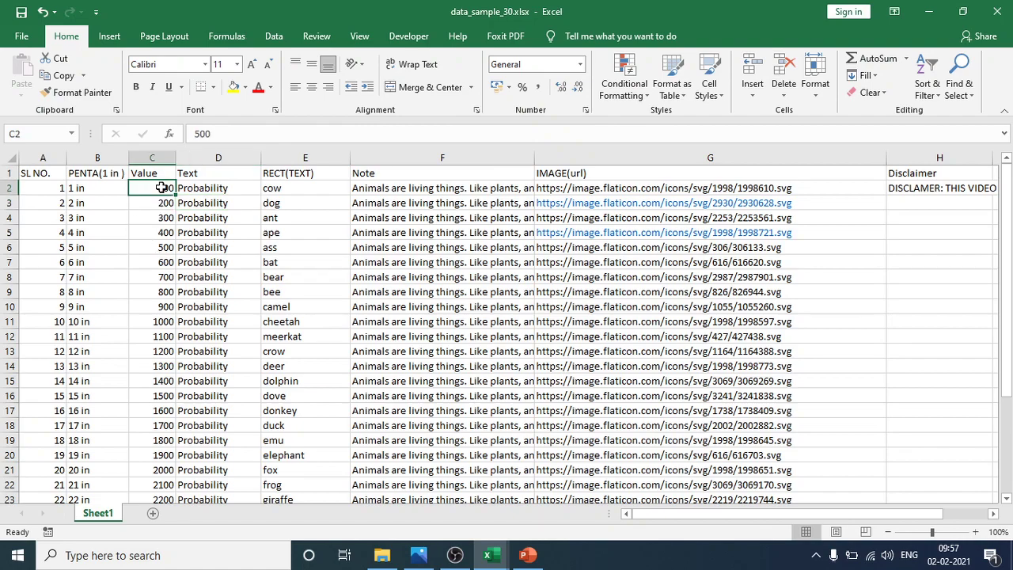
{"action": "double_click", "coordinate": [161, 188]}
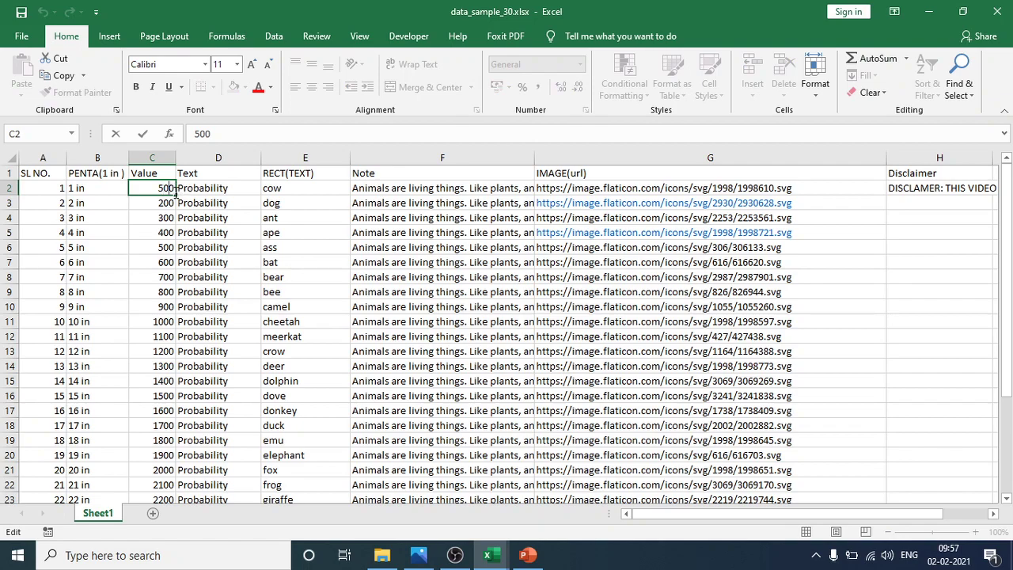
{"action": "key", "text": "BackSpace"}
{"action": "left_click", "coordinate": [190, 218]}
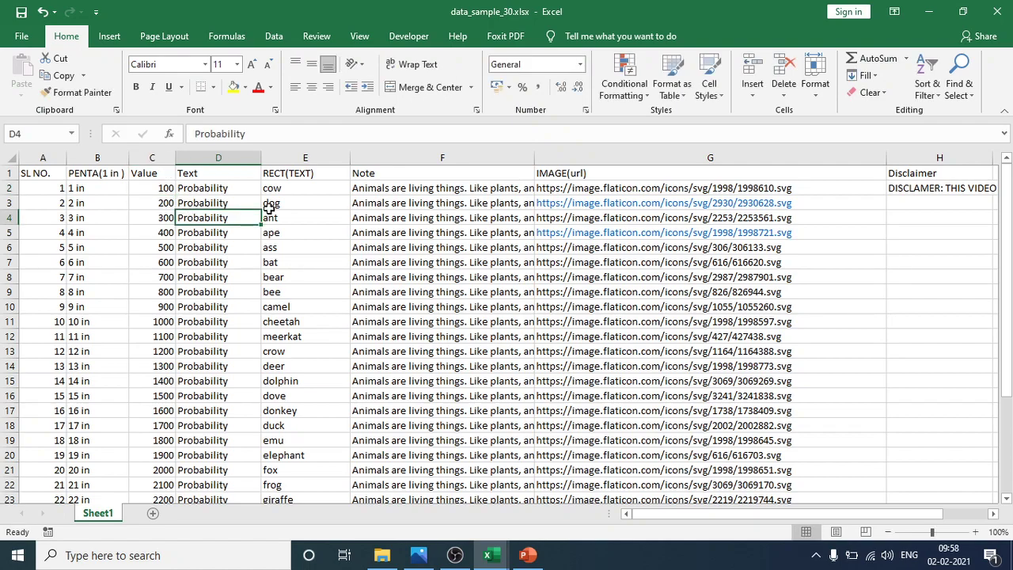
{"action": "left_click", "coordinate": [158, 190]}
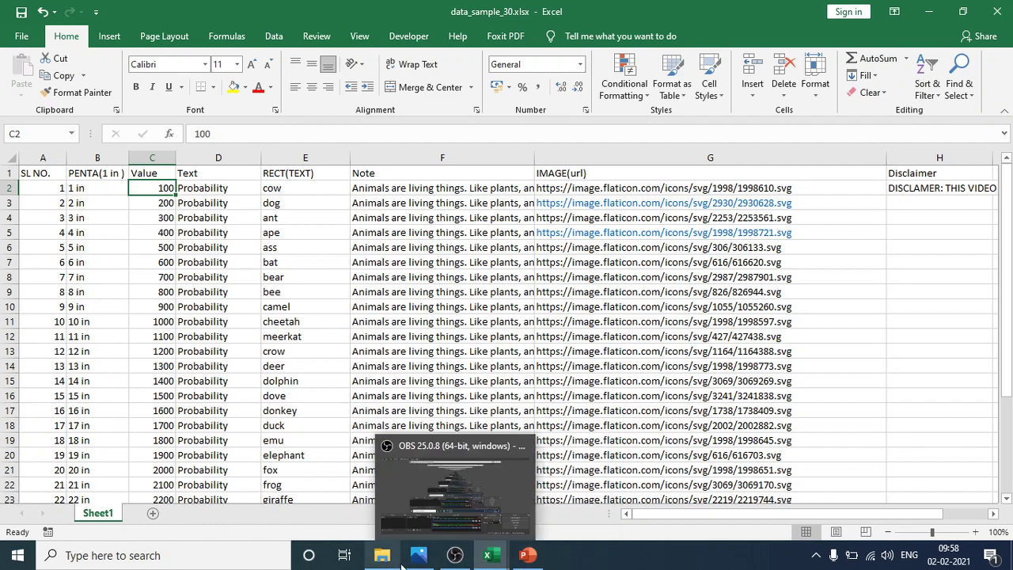
{"action": "left_click", "coordinate": [424, 559]}
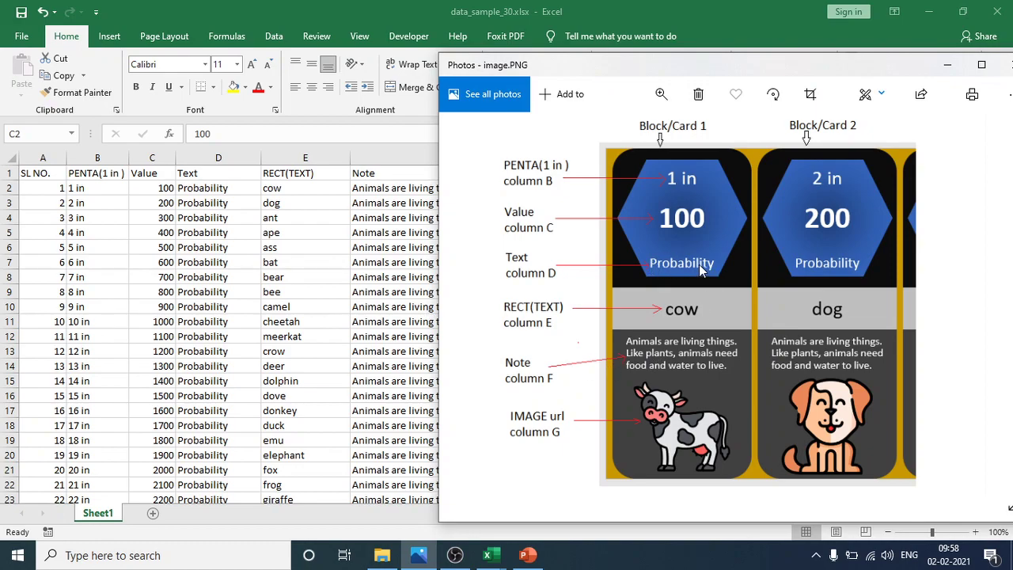
{"action": "left_click", "coordinate": [234, 188]}
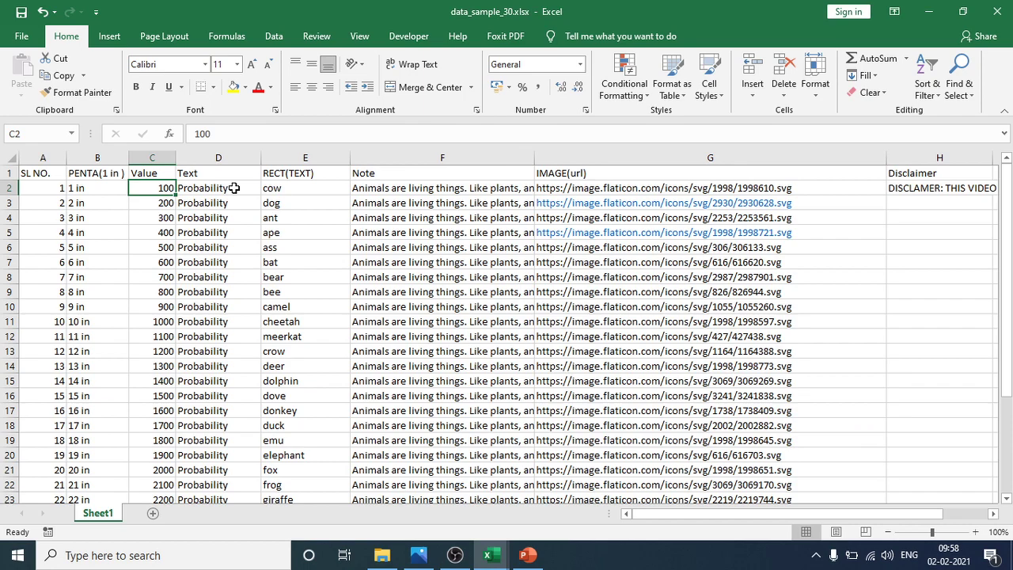
{"action": "left_click", "coordinate": [257, 135]}
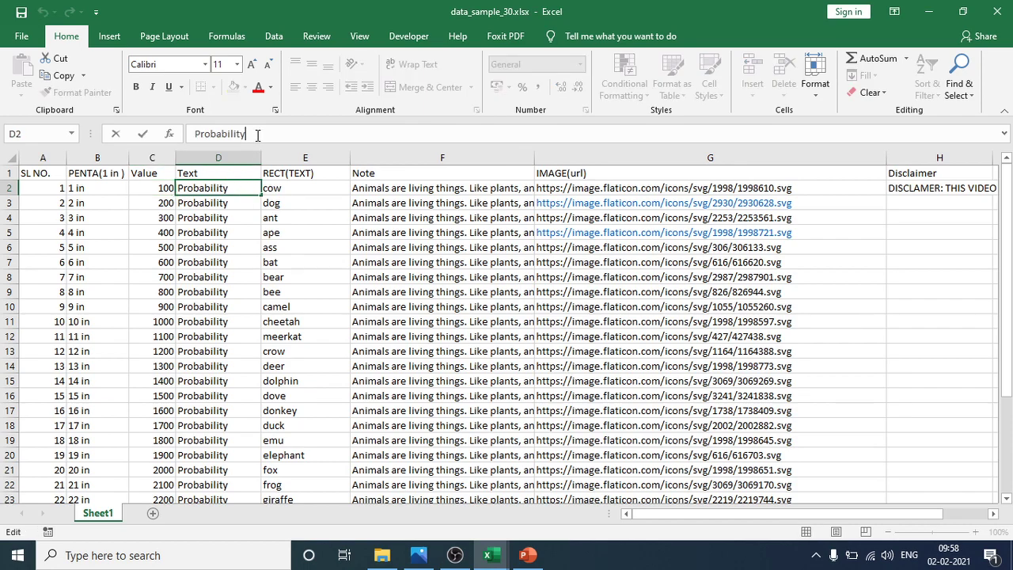
{"action": "left_click", "coordinate": [273, 191]}
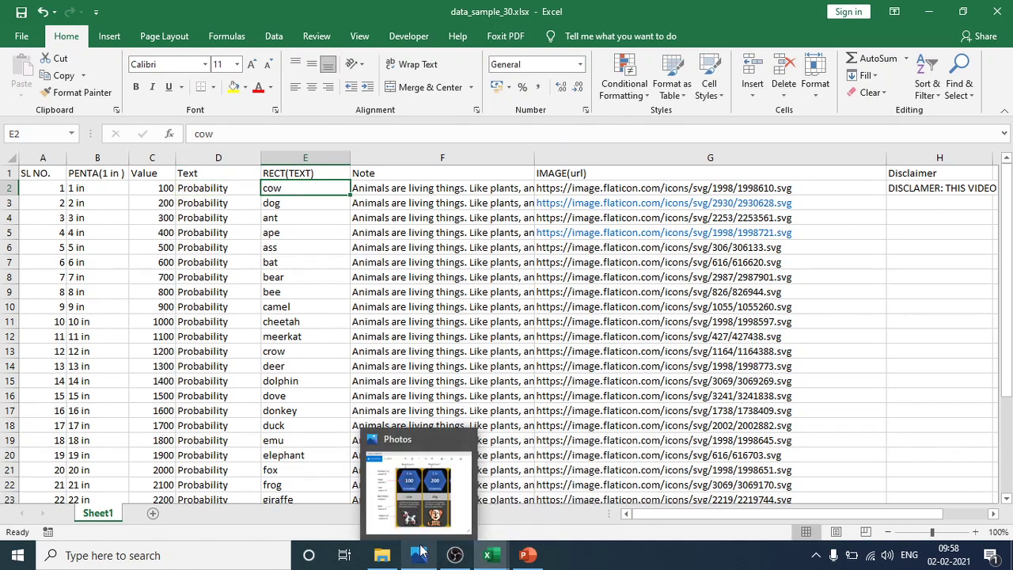
{"action": "left_click", "coordinate": [431, 511]}
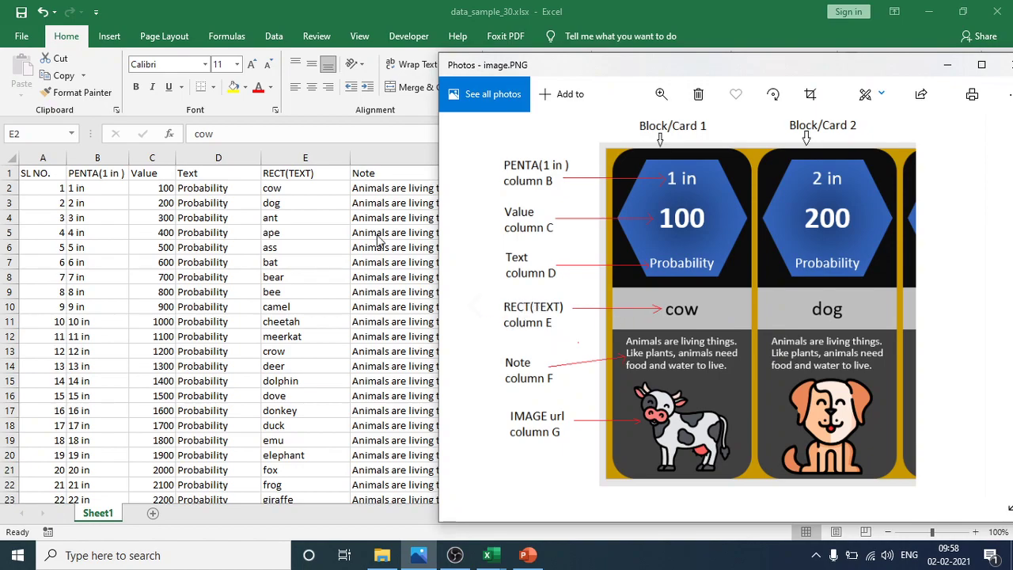
{"action": "left_click", "coordinate": [273, 190]}
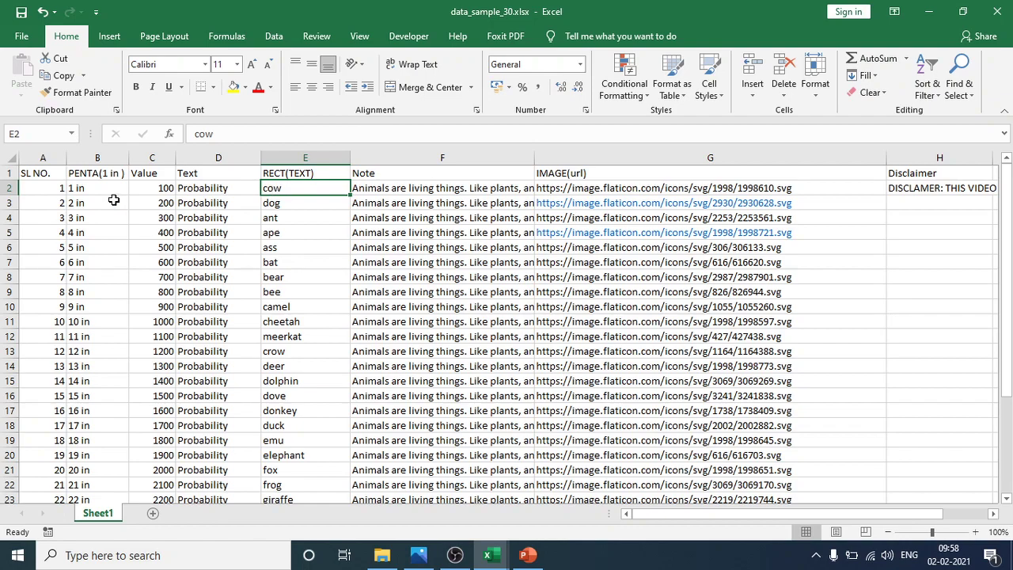
{"action": "left_click", "coordinate": [48, 203]}
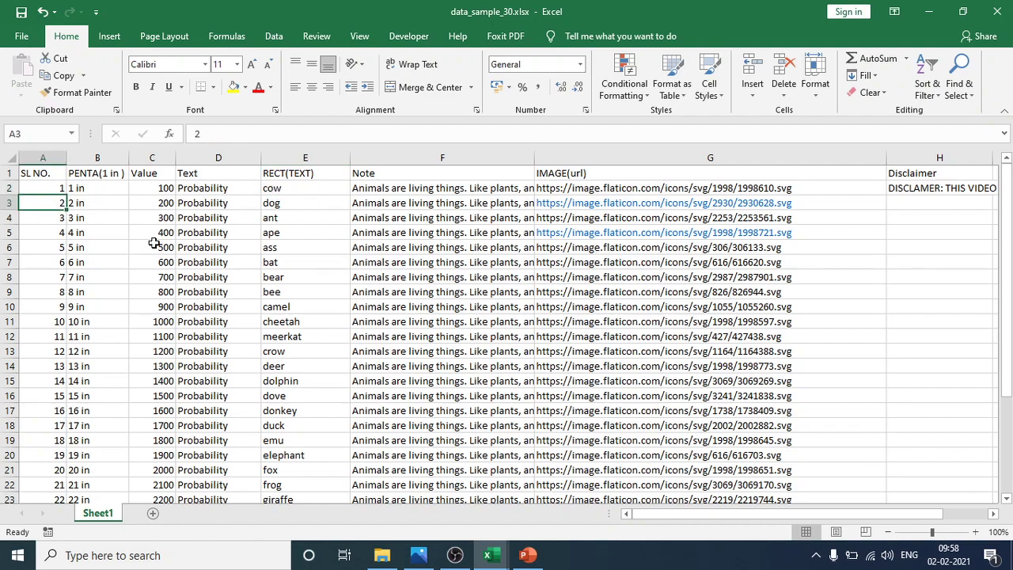
{"action": "left_click", "coordinate": [426, 557]}
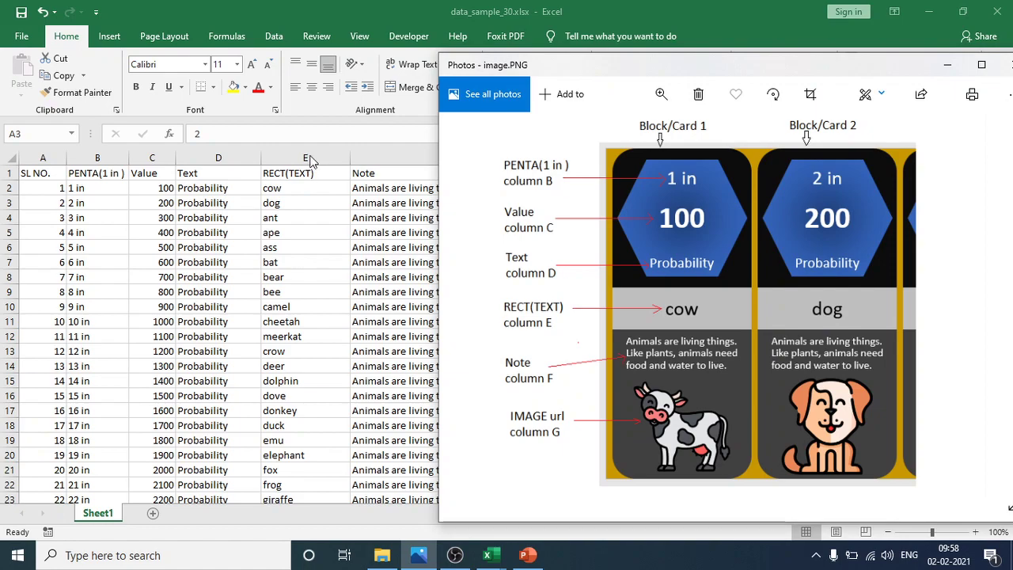
{"action": "key", "text": "alt+Tab"}
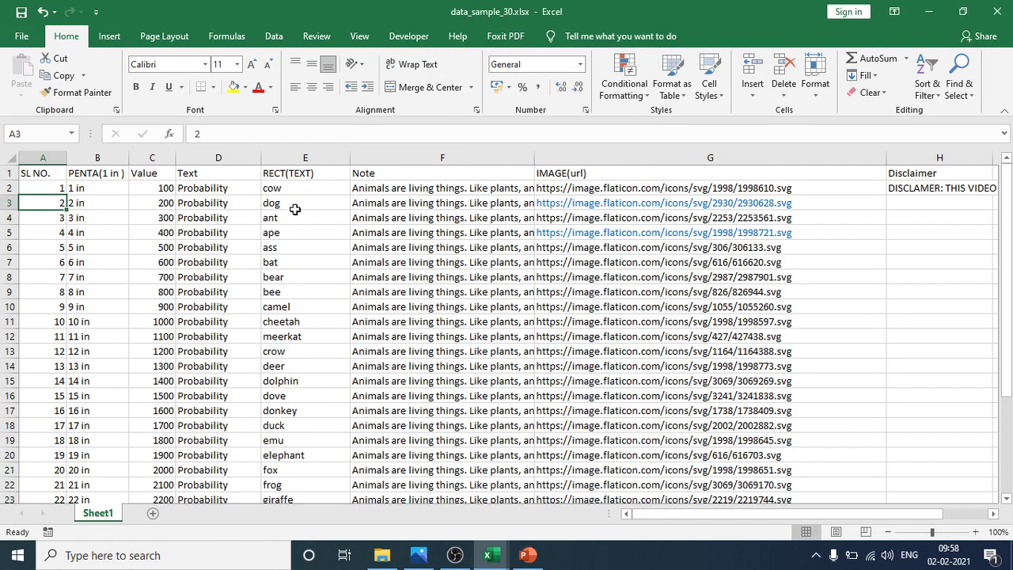
{"action": "left_click", "coordinate": [293, 208]}
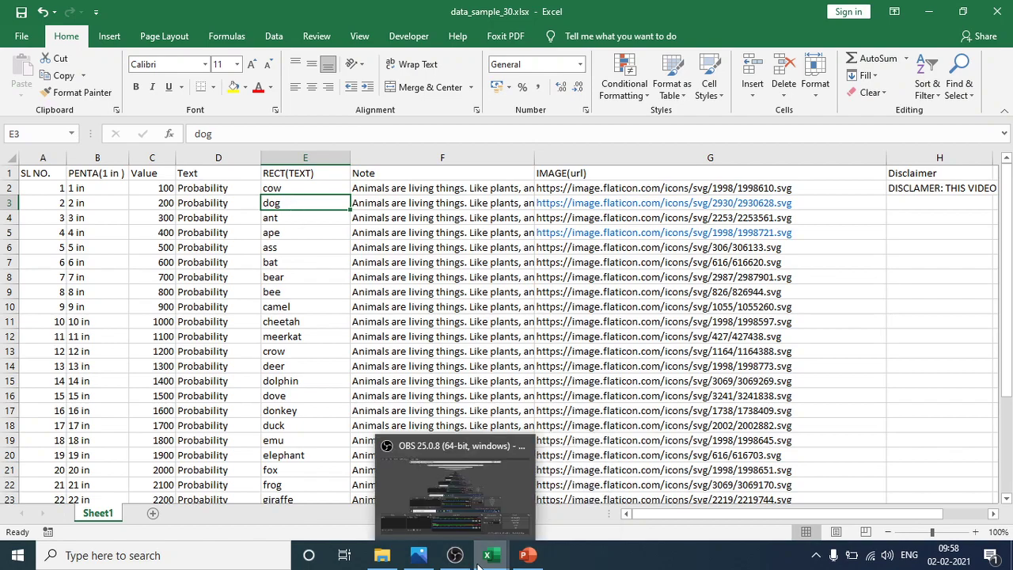
{"action": "left_click", "coordinate": [417, 564]}
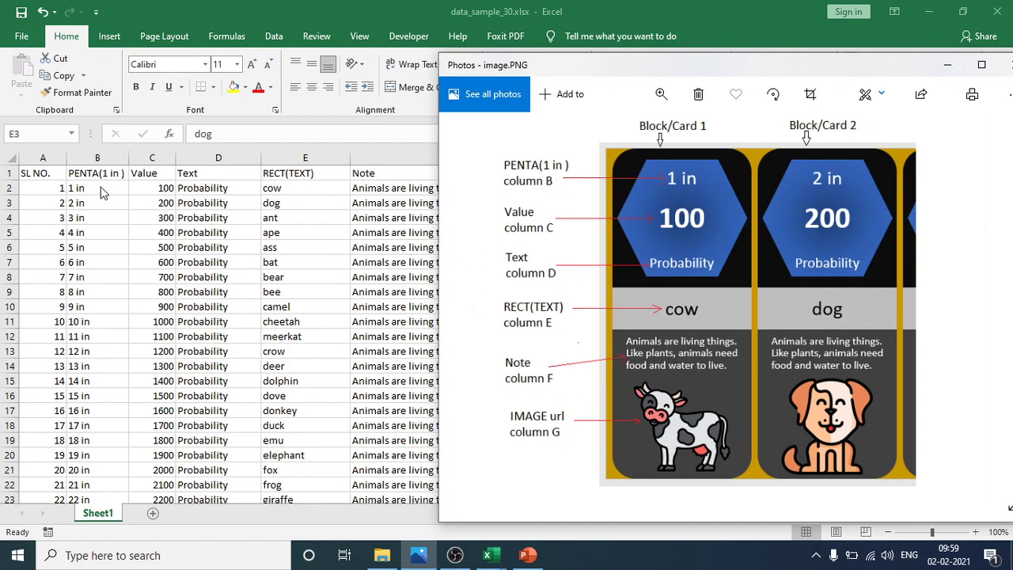
{"action": "key", "text": "alt+Tab"}
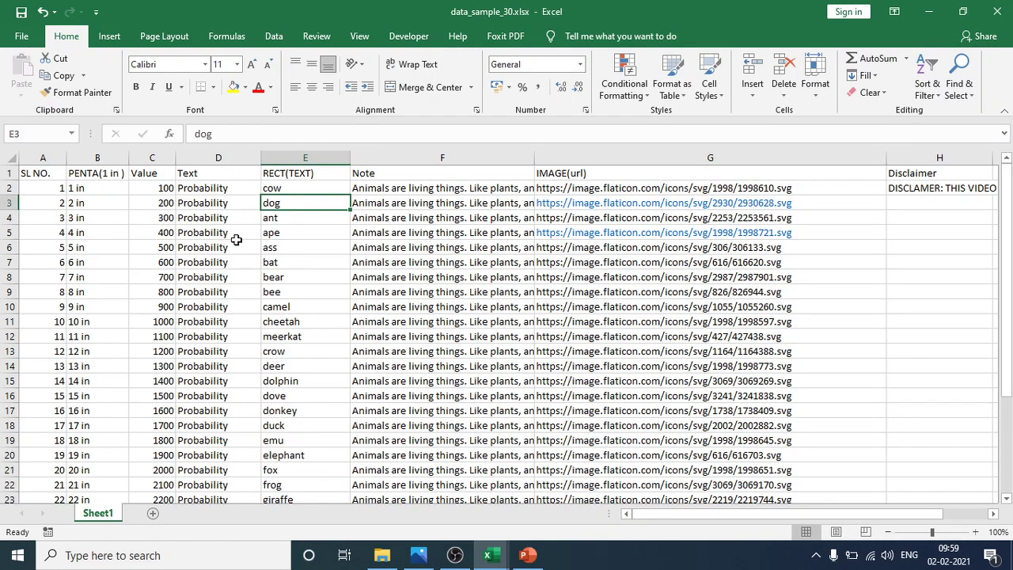
{"action": "left_click", "coordinate": [383, 192]}
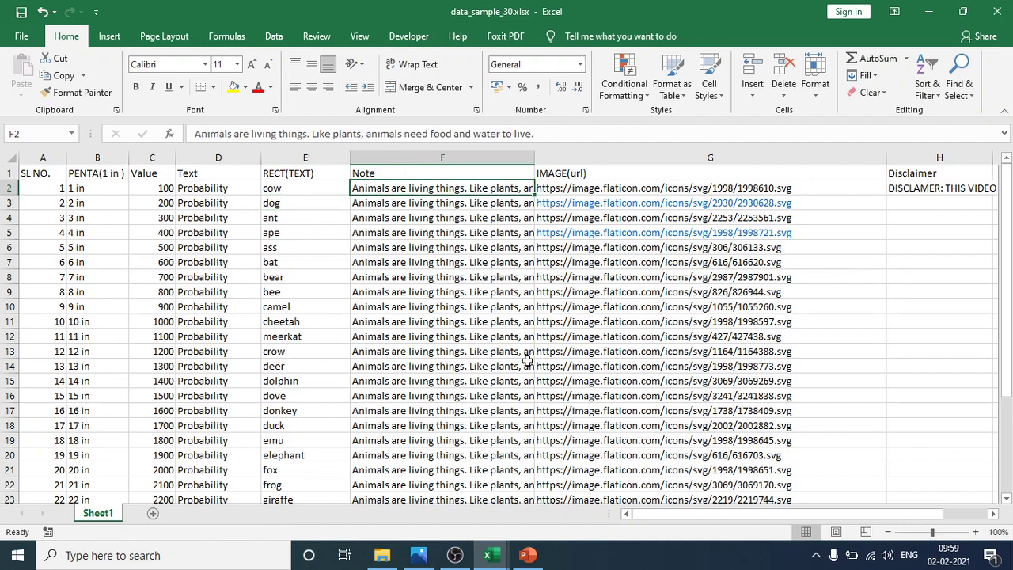
{"action": "left_click", "coordinate": [526, 554]}
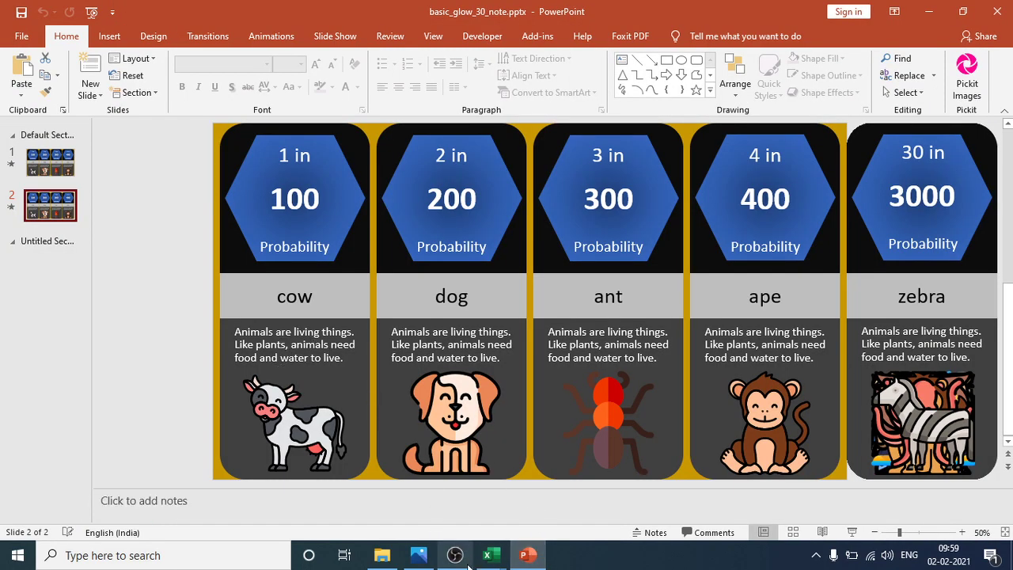
{"action": "left_click", "coordinate": [419, 559]}
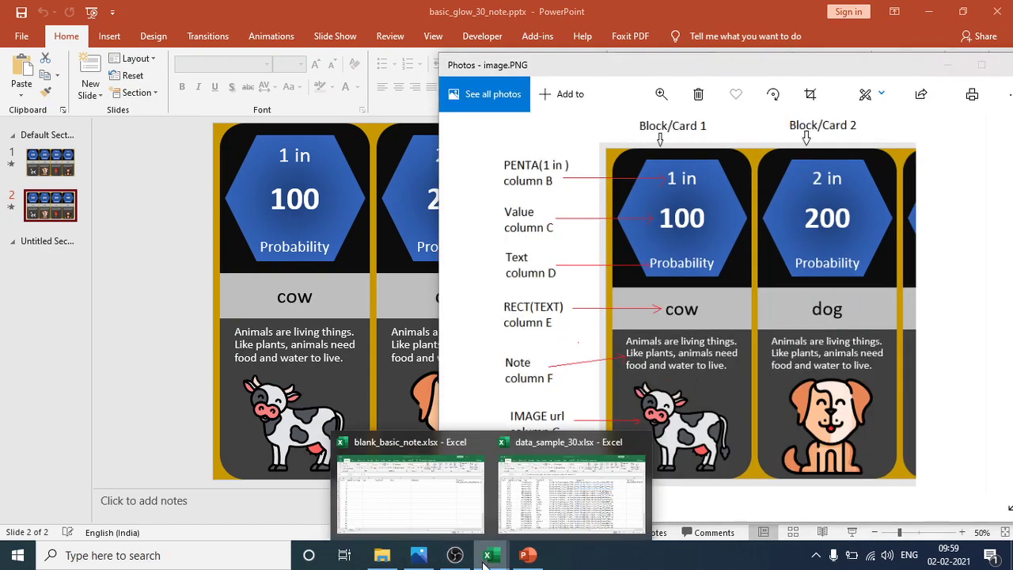
{"action": "left_click", "coordinate": [553, 502]}
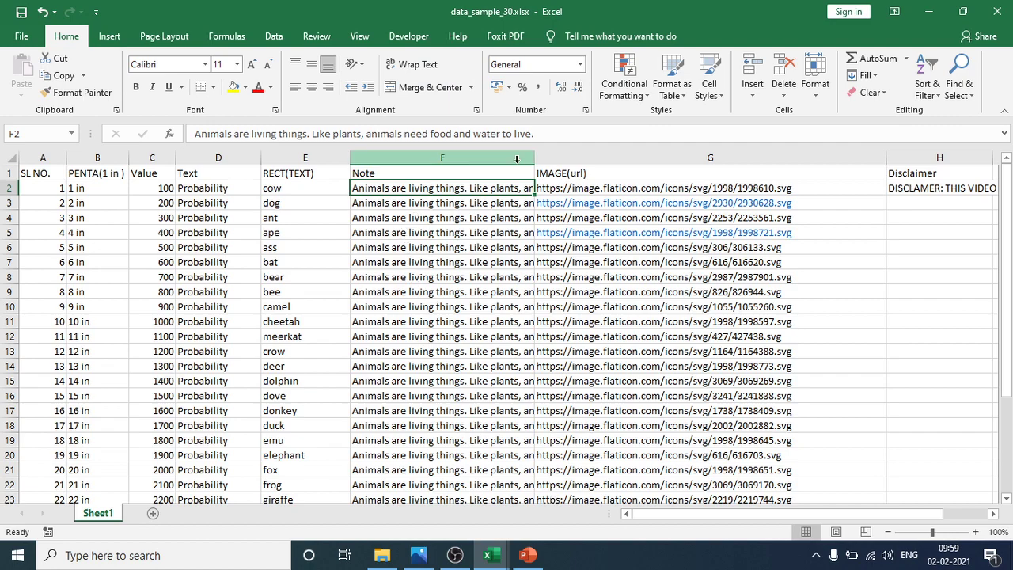
Widen the Note column and edit the end of F2's note, checking the card diagram
{"action": "left_click_drag", "start_coordinate": [538, 157], "coordinate": [592, 157]}
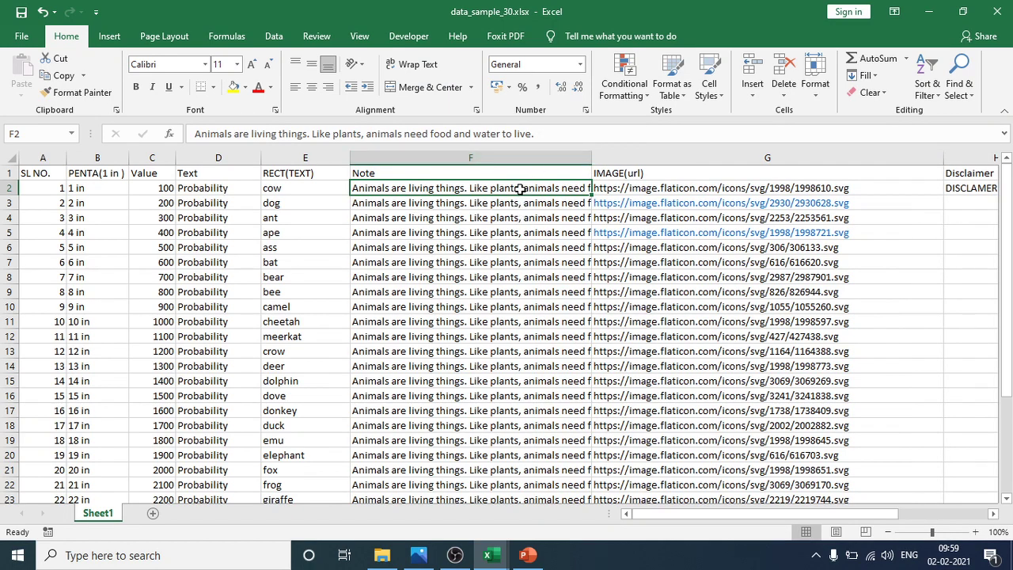
{"action": "left_click", "coordinate": [559, 134]}
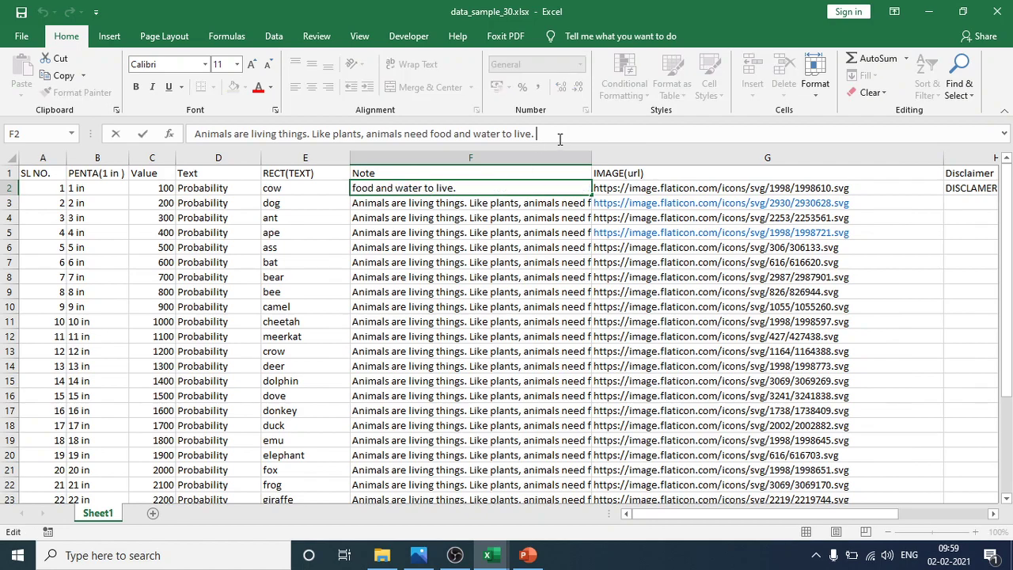
{"action": "left_click", "coordinate": [418, 554]}
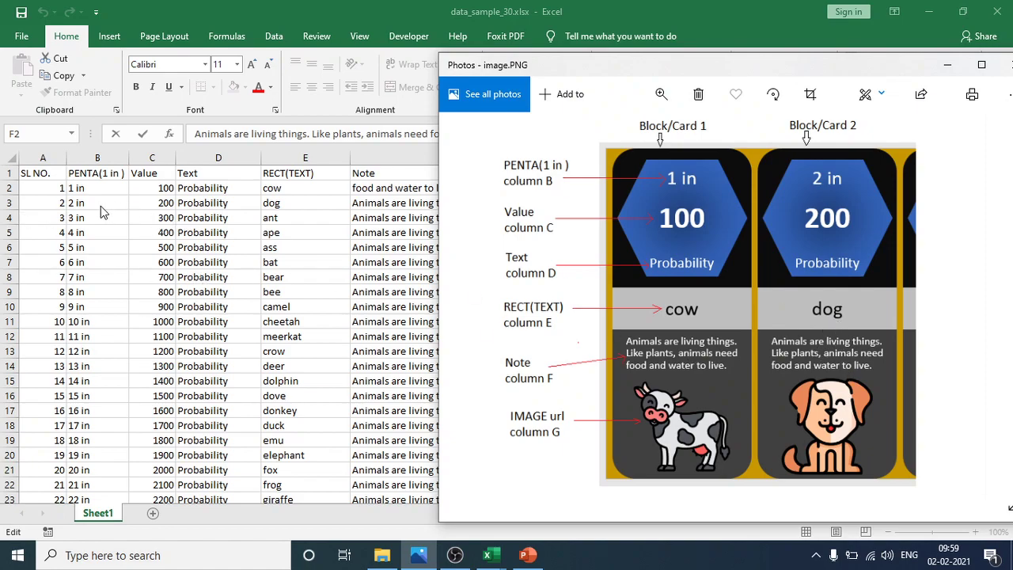
{"action": "key", "text": "alt+Tab"}
Edit the end of the dog's note in F3, then switch to blank_basic_note.xlsx
{"action": "left_click", "coordinate": [43, 208]}
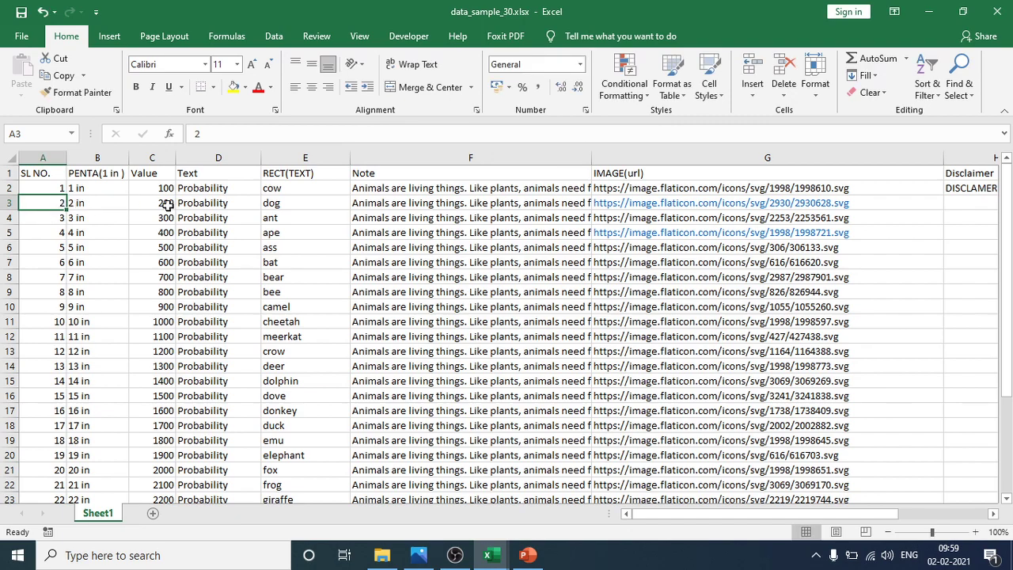
{"action": "left_click", "coordinate": [387, 209]}
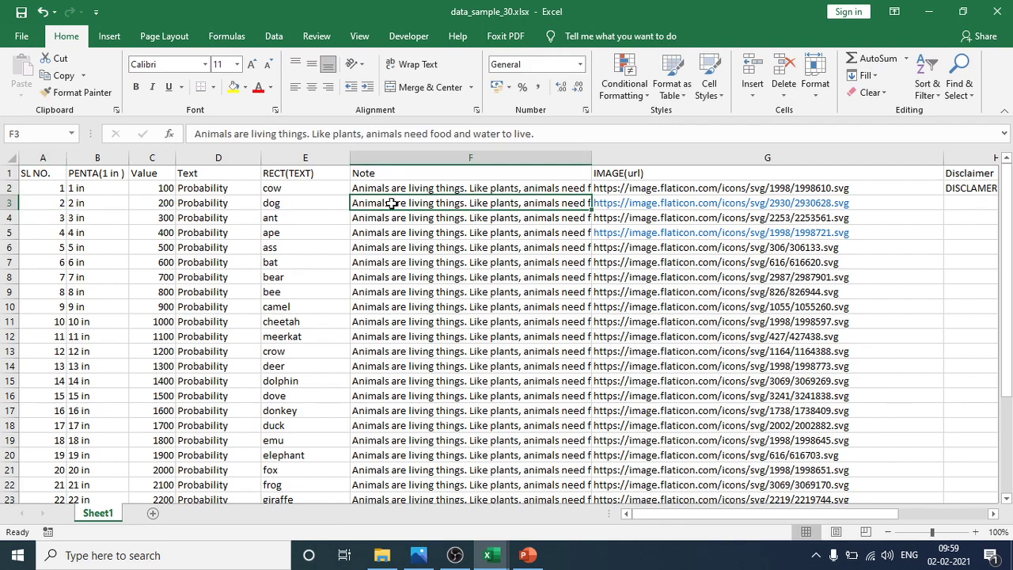
{"action": "left_click", "coordinate": [551, 135]}
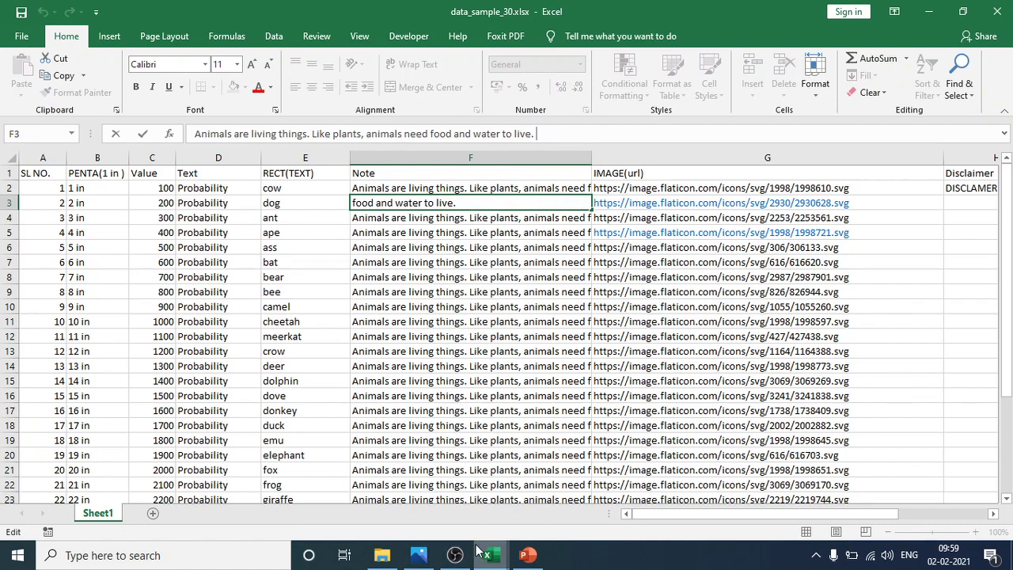
{"action": "left_click", "coordinate": [418, 557]}
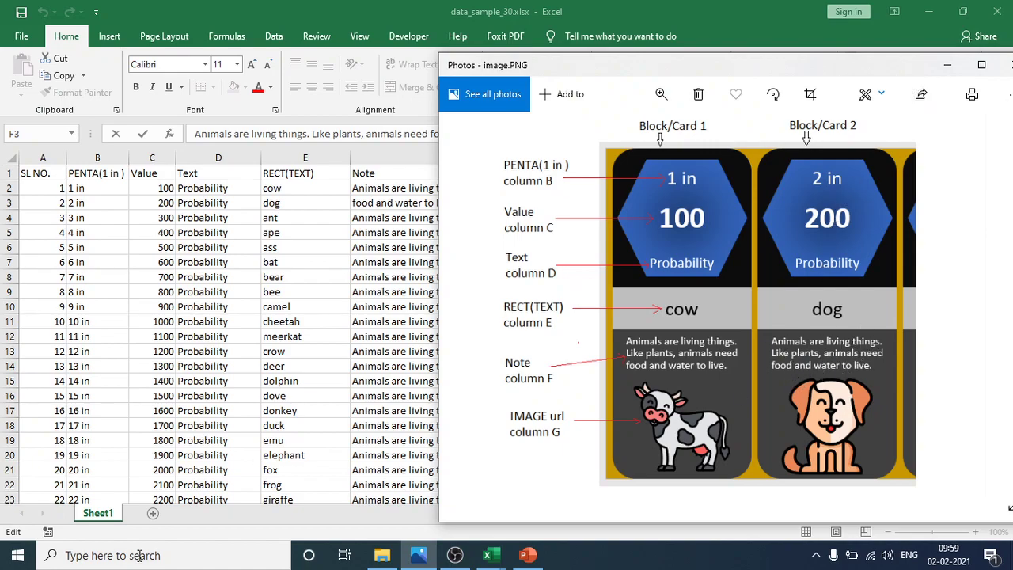
{"action": "mouse_move", "coordinate": [493, 558]}
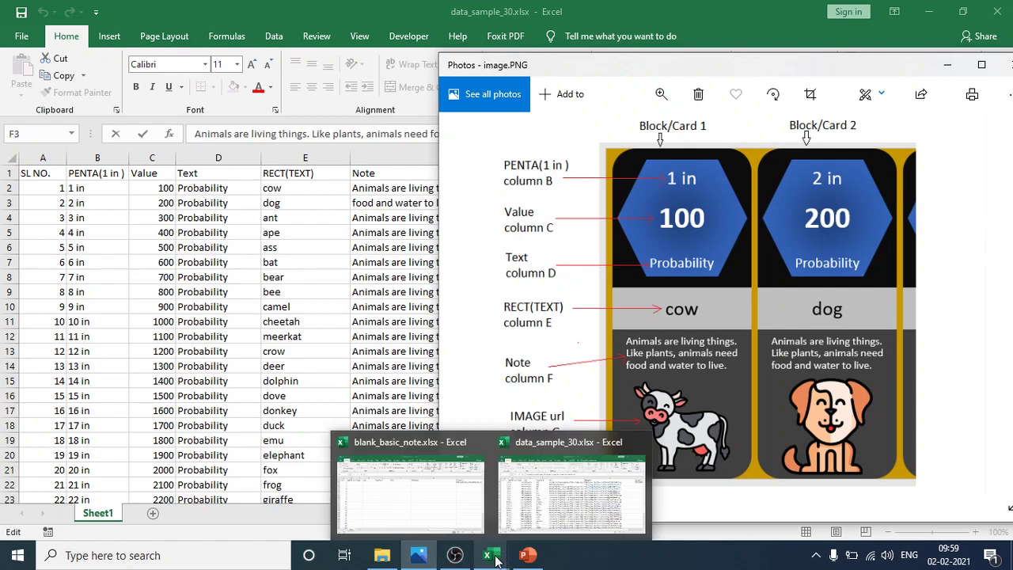
{"action": "left_click", "coordinate": [387, 495]}
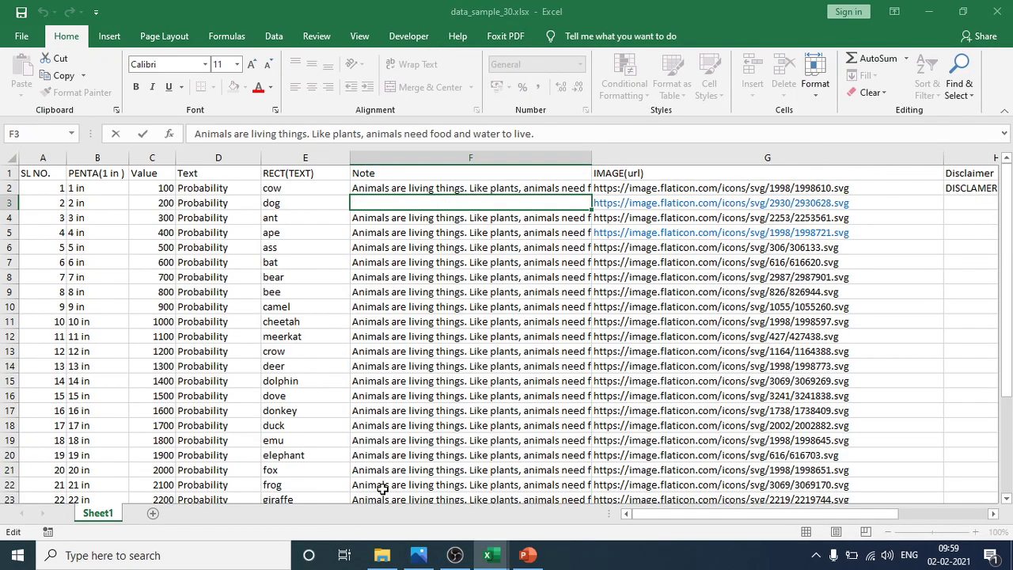
Enter '1 st' in cell B2 of blank_basic_note.xlsx, referring to the card diagram
{"action": "left_click", "coordinate": [84, 187]}
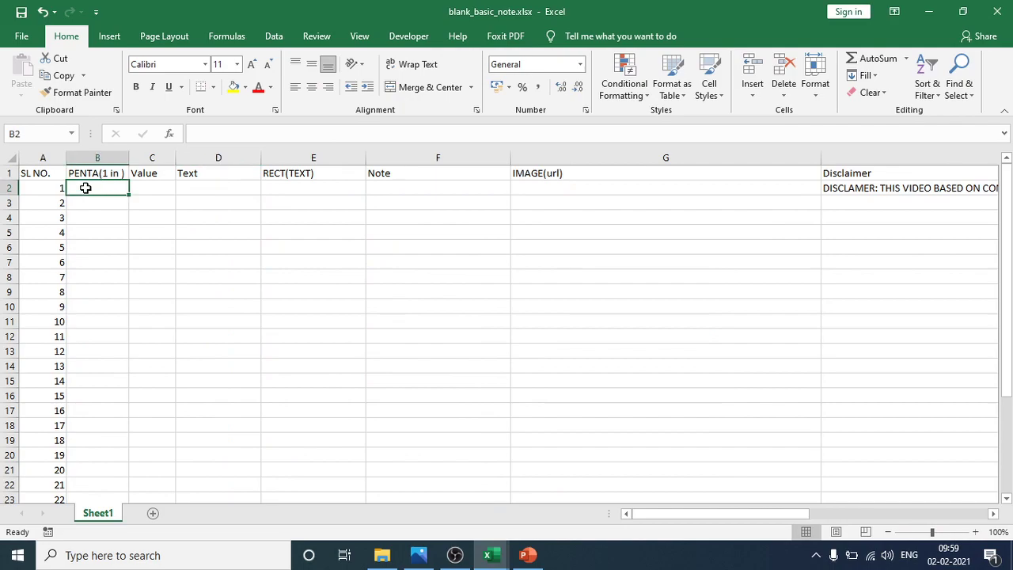
{"action": "left_click", "coordinate": [419, 554]}
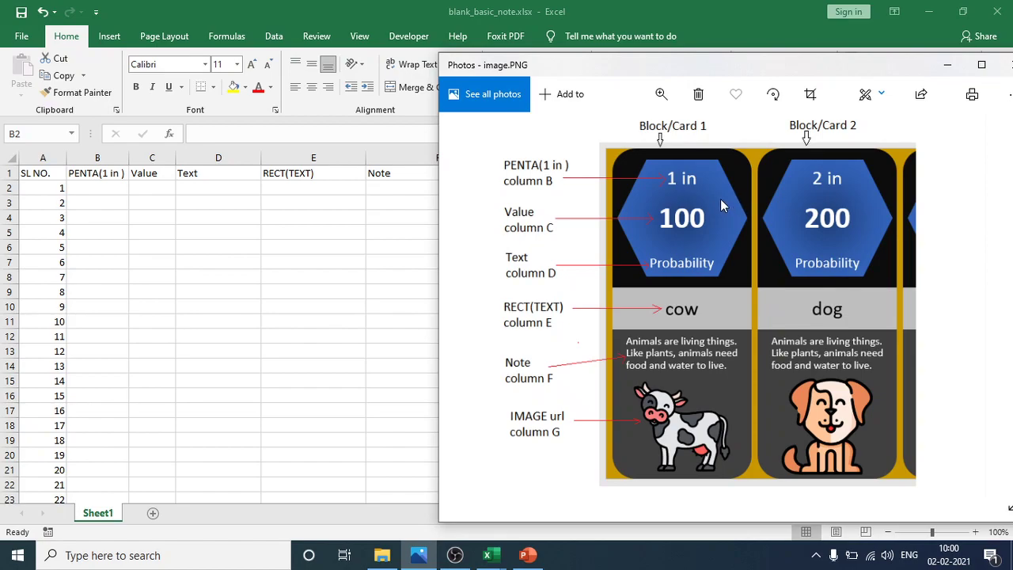
{"action": "left_click", "coordinate": [103, 192]}
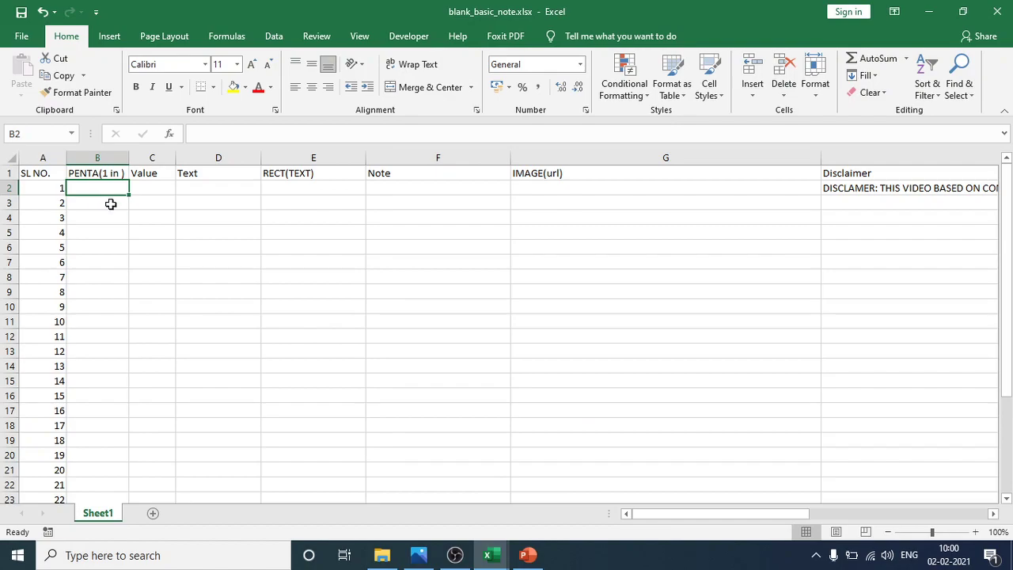
{"action": "type", "text": "1 st"}
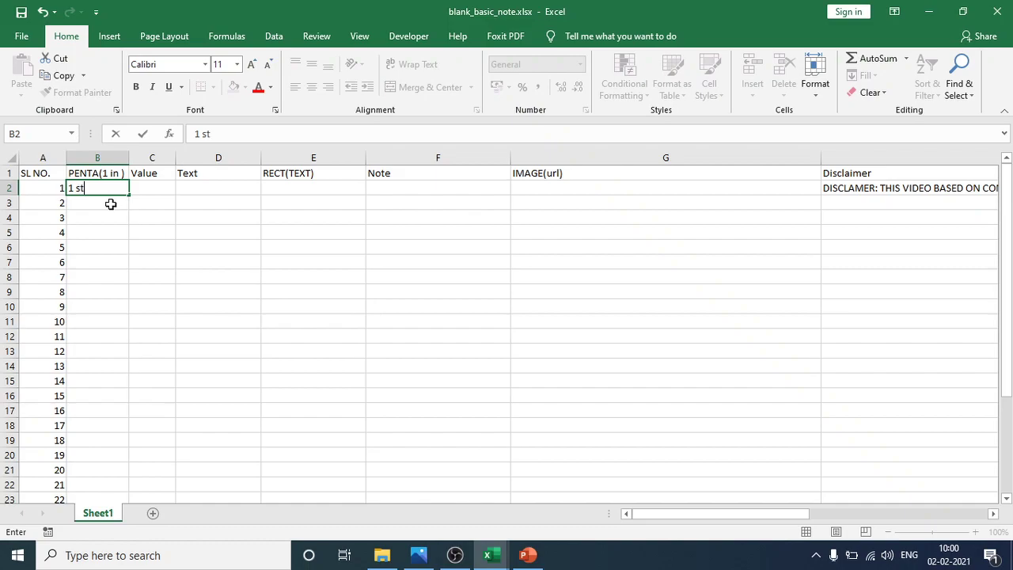
{"action": "key", "text": "Return"}
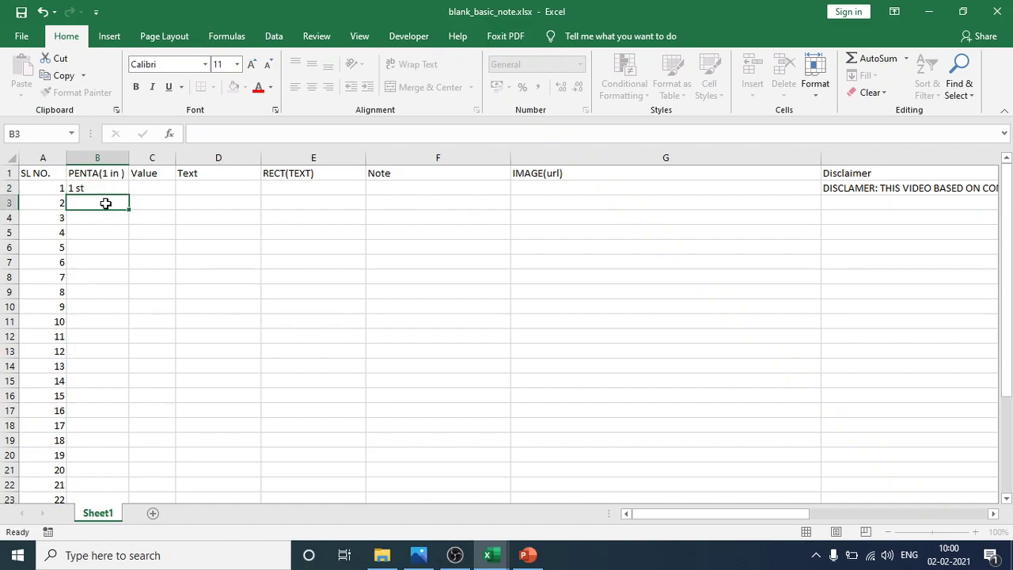
{"action": "left_click", "coordinate": [428, 559]}
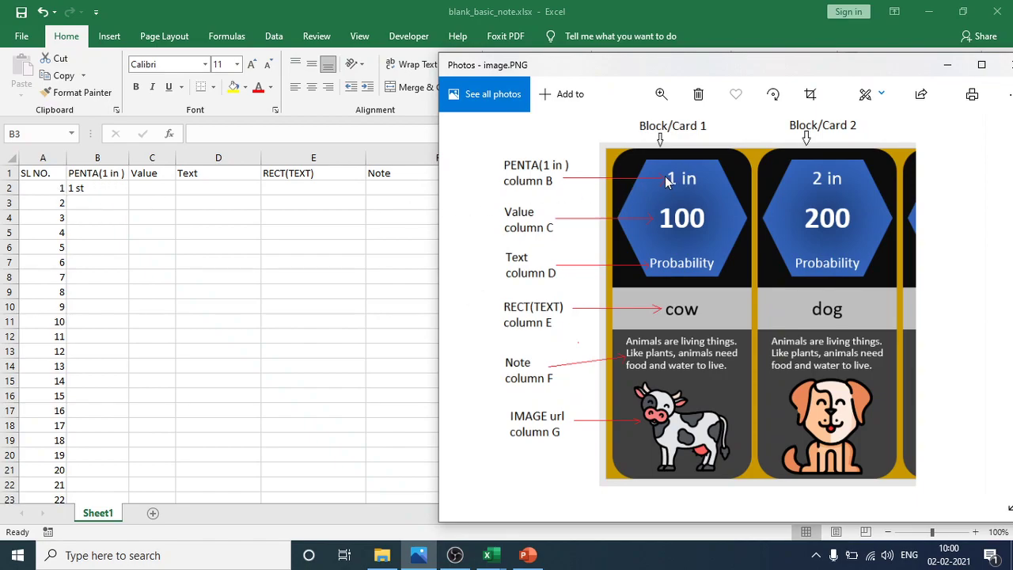
Enter 222 in Value cell C2, checking it against the card image
{"action": "left_click", "coordinate": [154, 188]}
{"action": "left_click", "coordinate": [149, 190]}
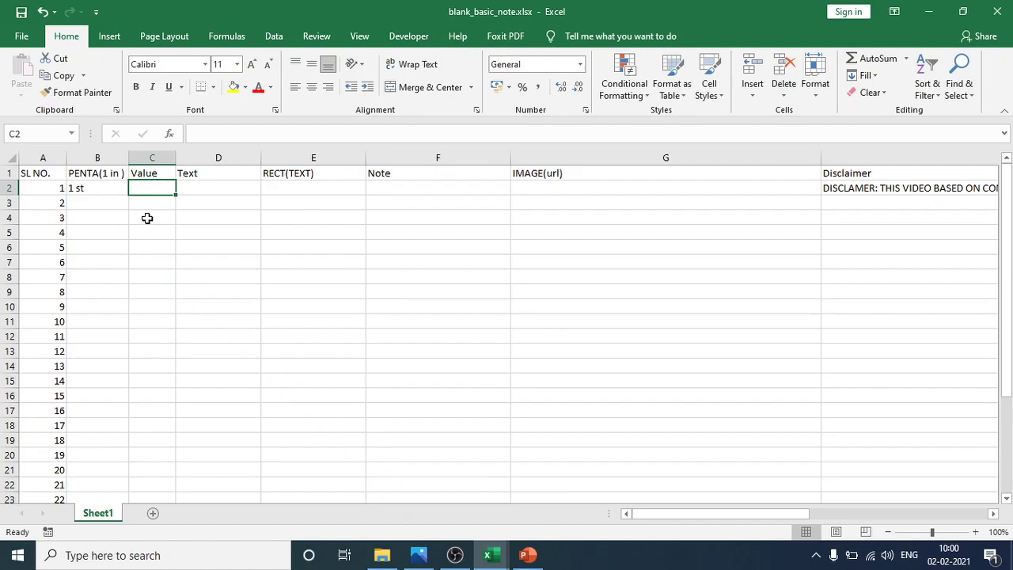
{"action": "type", "text": "222"}
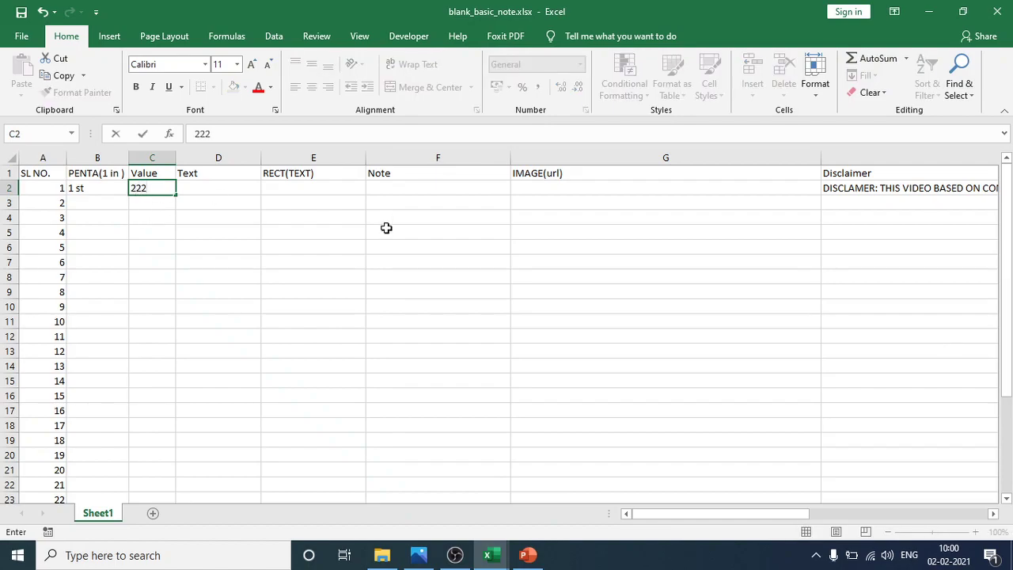
{"action": "left_click", "coordinate": [386, 230]}
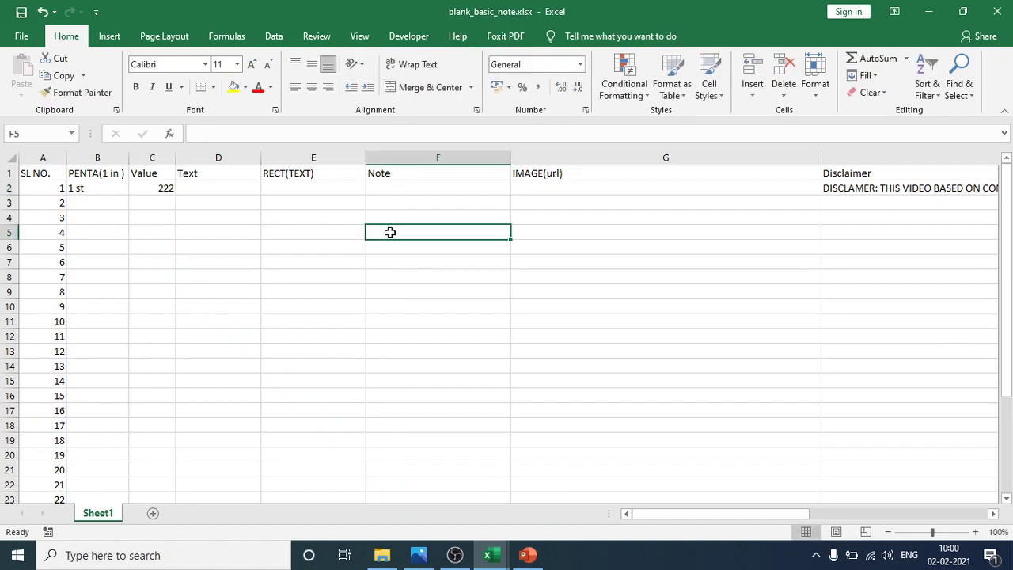
{"action": "left_click", "coordinate": [419, 554]}
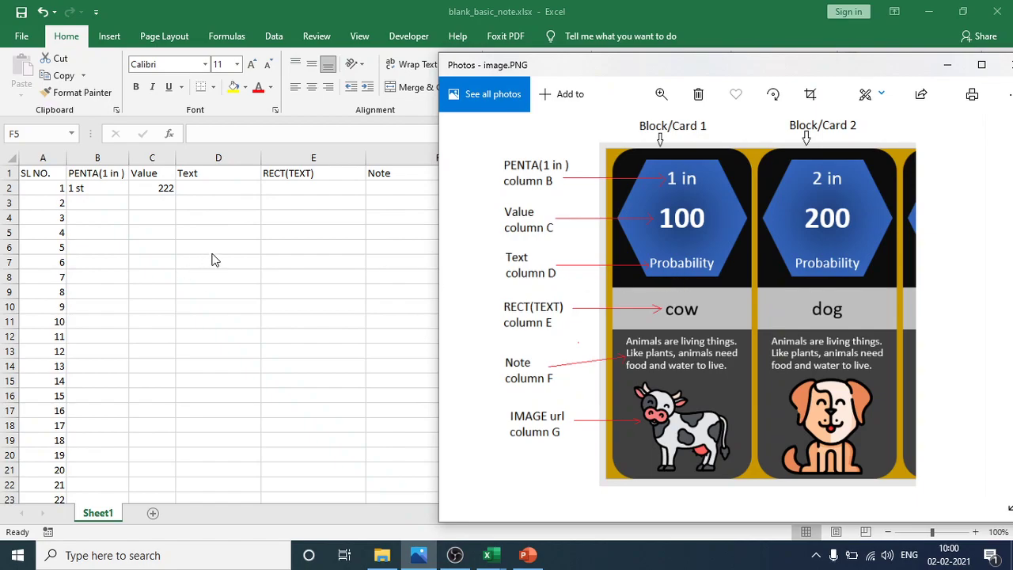
{"action": "key", "text": "alt+Tab"}
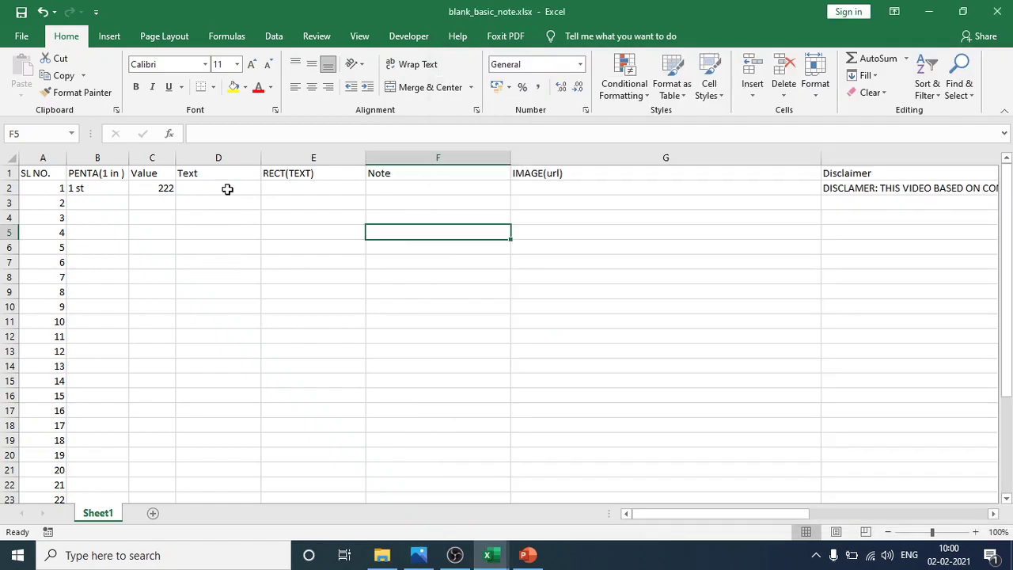
Enter car in Text cell D2, checking it against the card image
{"action": "left_click", "coordinate": [227, 189]}
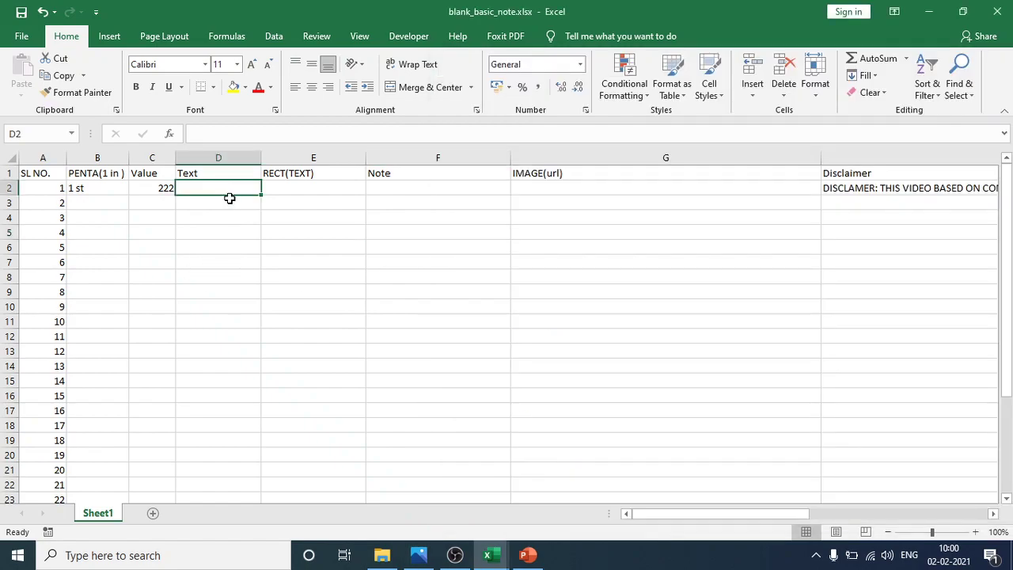
{"action": "type", "text": "car"}
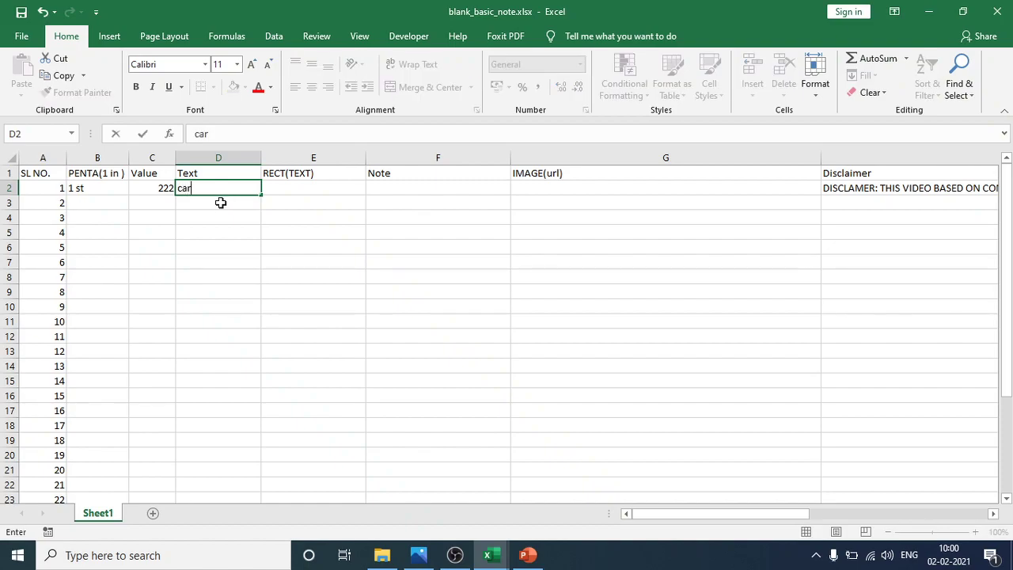
{"action": "key", "text": "Return"}
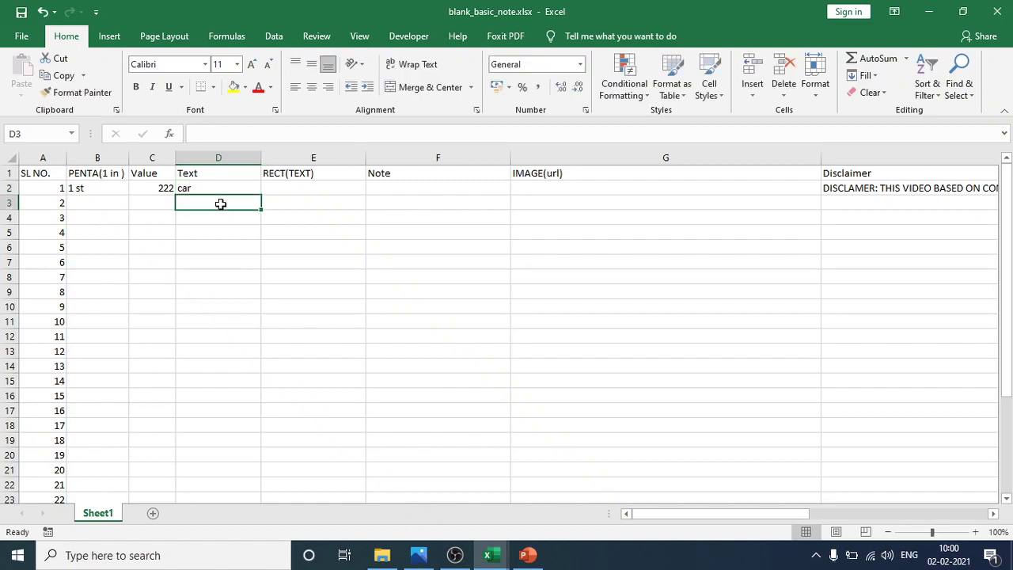
{"action": "left_click", "coordinate": [418, 555]}
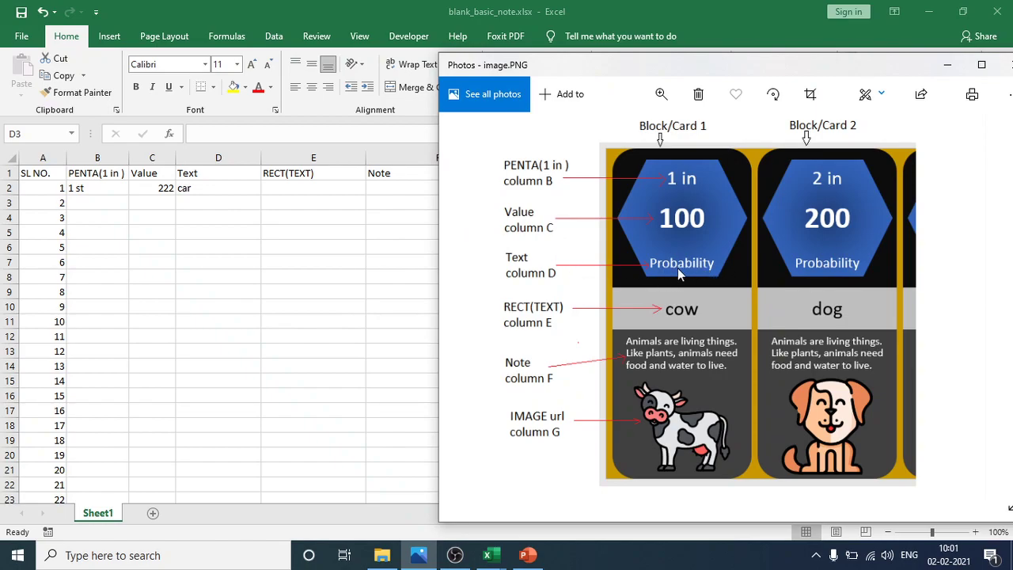
{"action": "left_click", "coordinate": [192, 200]}
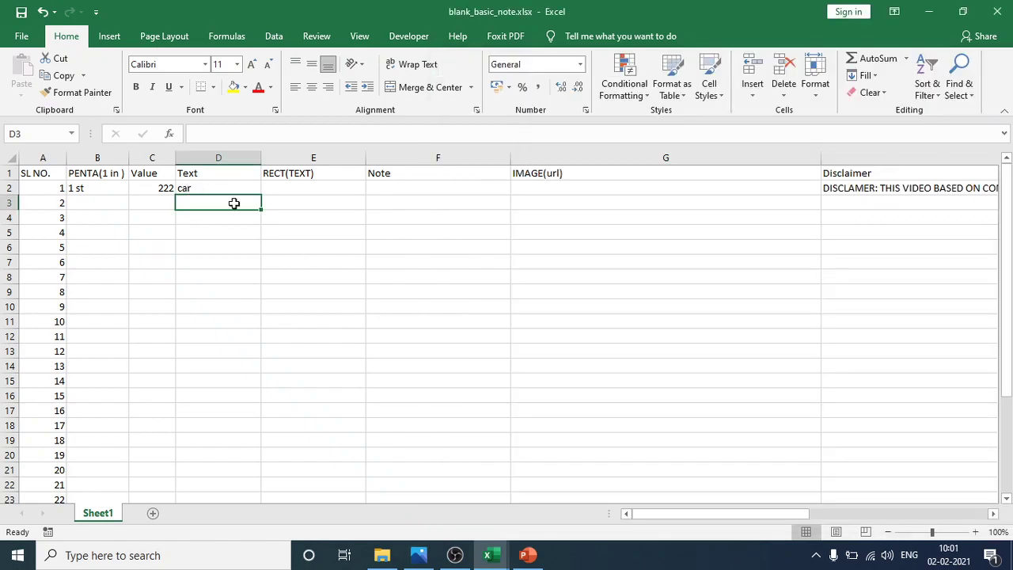
Select RECT(TEXT) cell E2 while comparing with the card image
{"action": "left_click", "coordinate": [296, 182]}
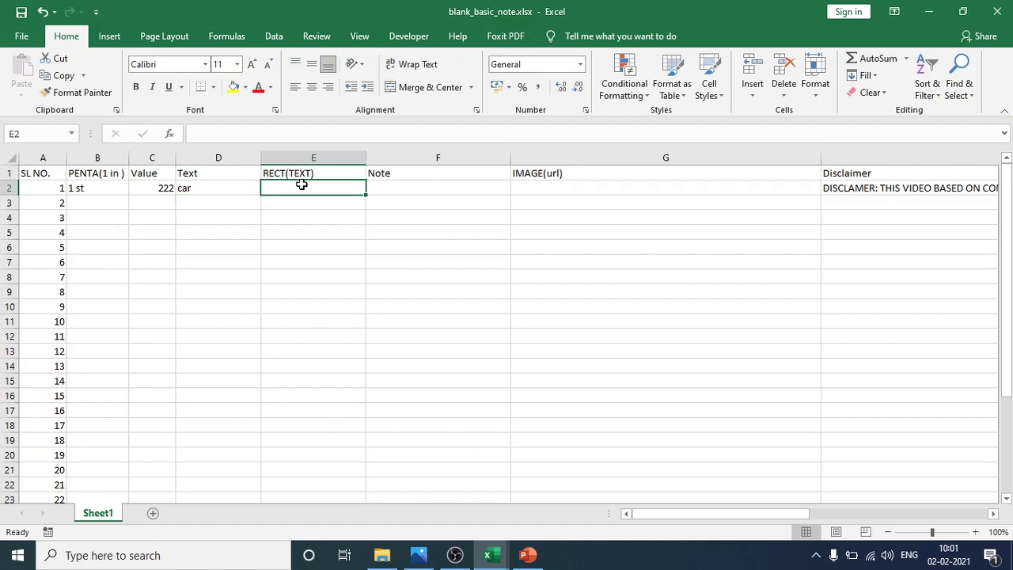
{"action": "left_click", "coordinate": [419, 555]}
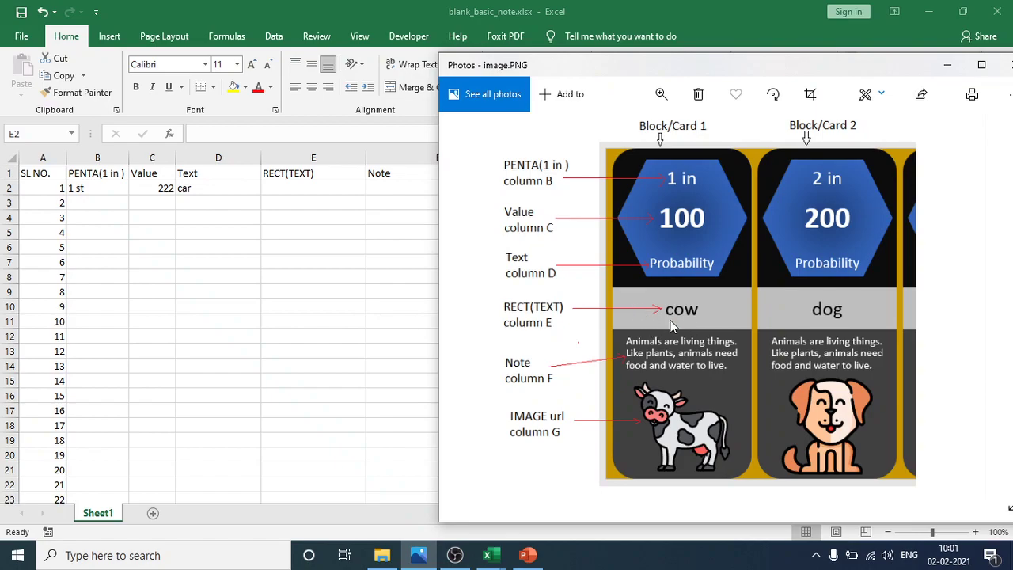
{"action": "left_click", "coordinate": [303, 187]}
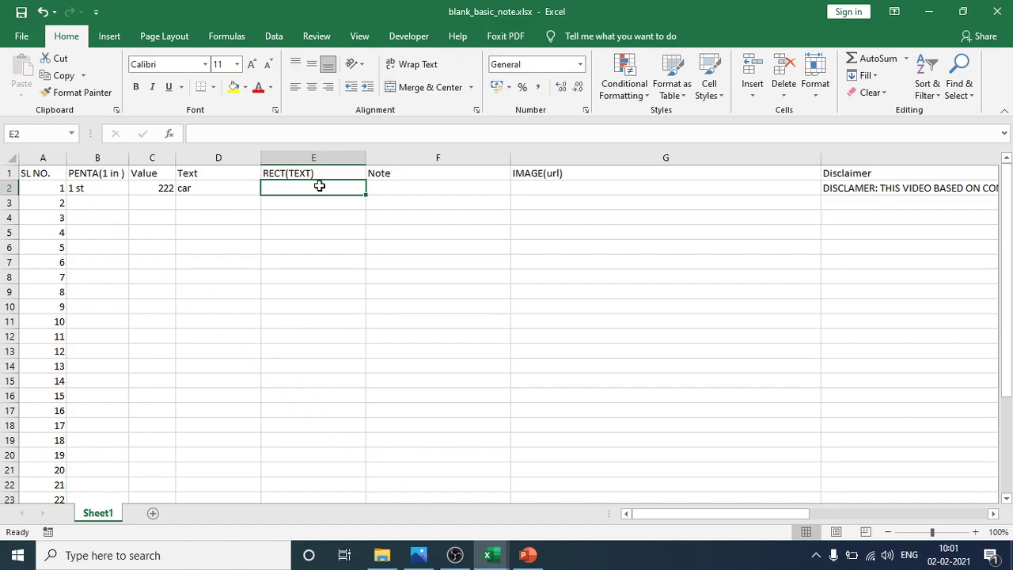
{"action": "left_click", "coordinate": [419, 558]}
{"action": "left_click", "coordinate": [420, 557]}
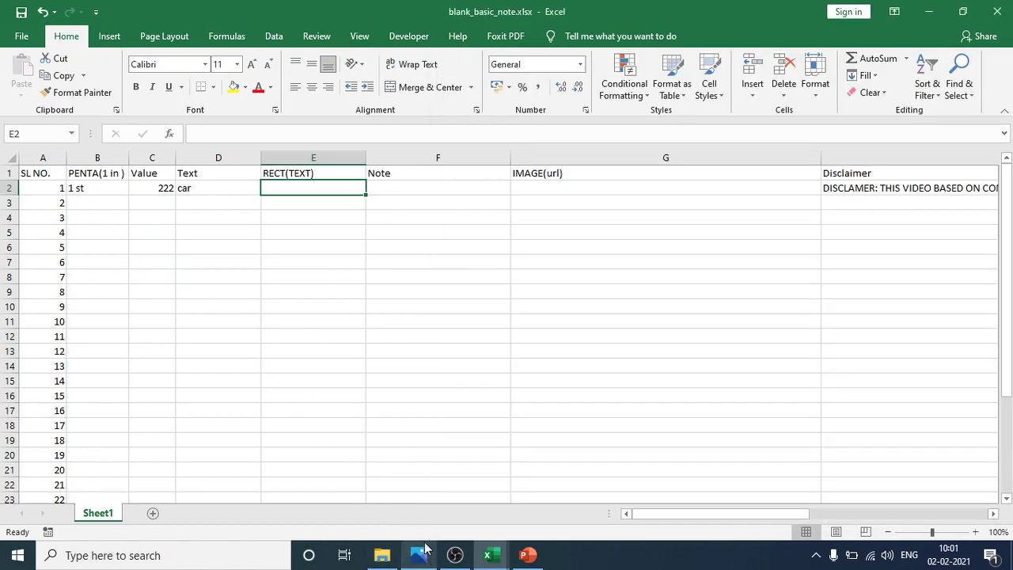
Step through cells A2 and A3–G3 across all columns, then scroll down the sheet
{"action": "left_click", "coordinate": [53, 190]}
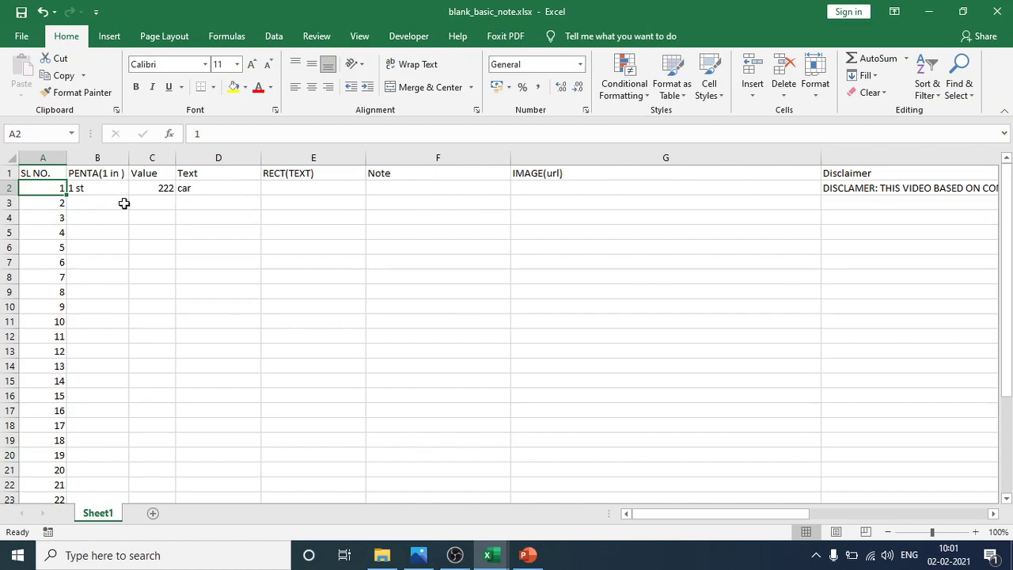
{"action": "left_click", "coordinate": [54, 204]}
{"action": "left_click", "coordinate": [80, 204]}
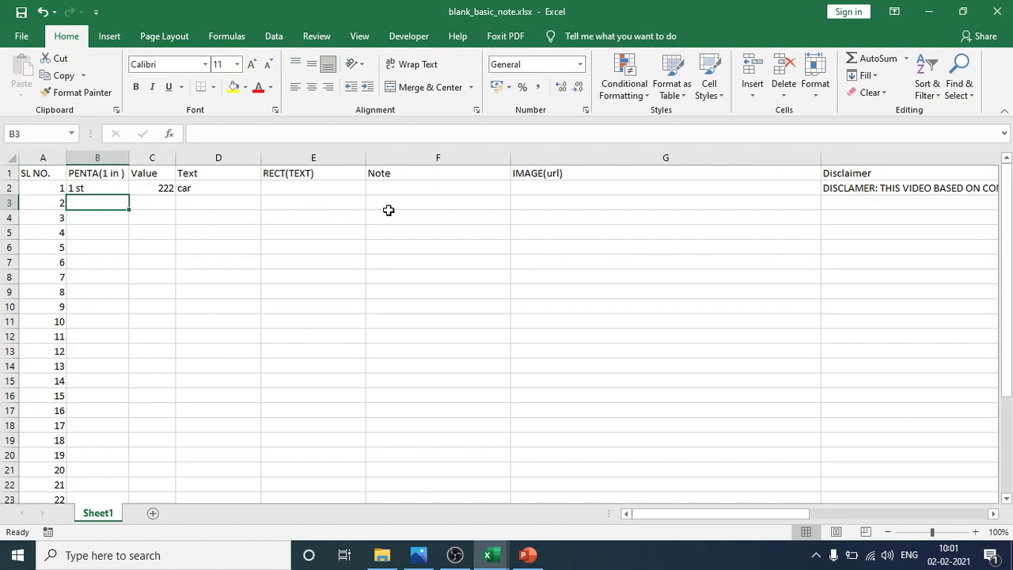
{"action": "left_click", "coordinate": [161, 208]}
{"action": "left_click", "coordinate": [208, 206]}
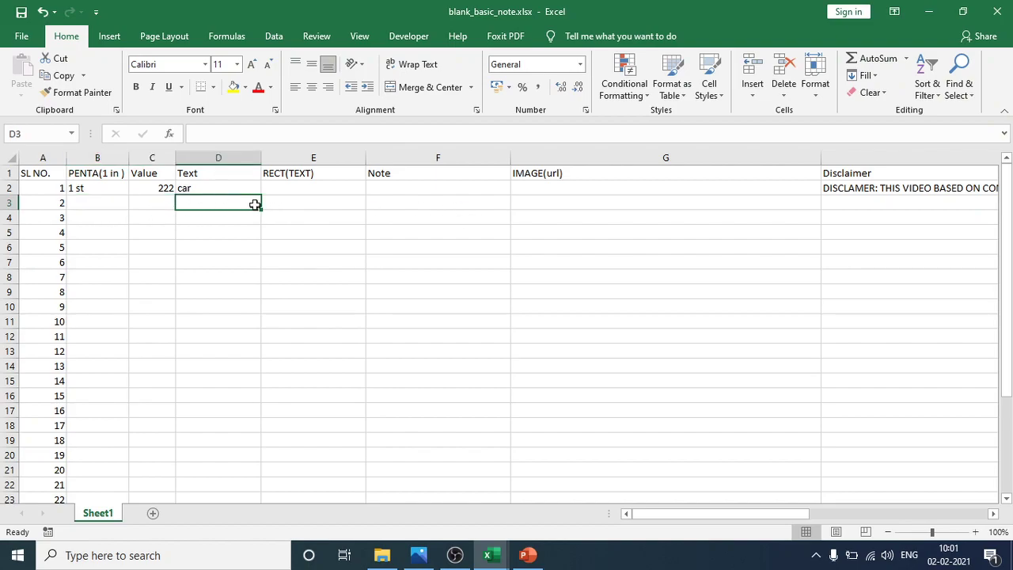
{"action": "left_click", "coordinate": [278, 205]}
{"action": "left_click", "coordinate": [423, 210]}
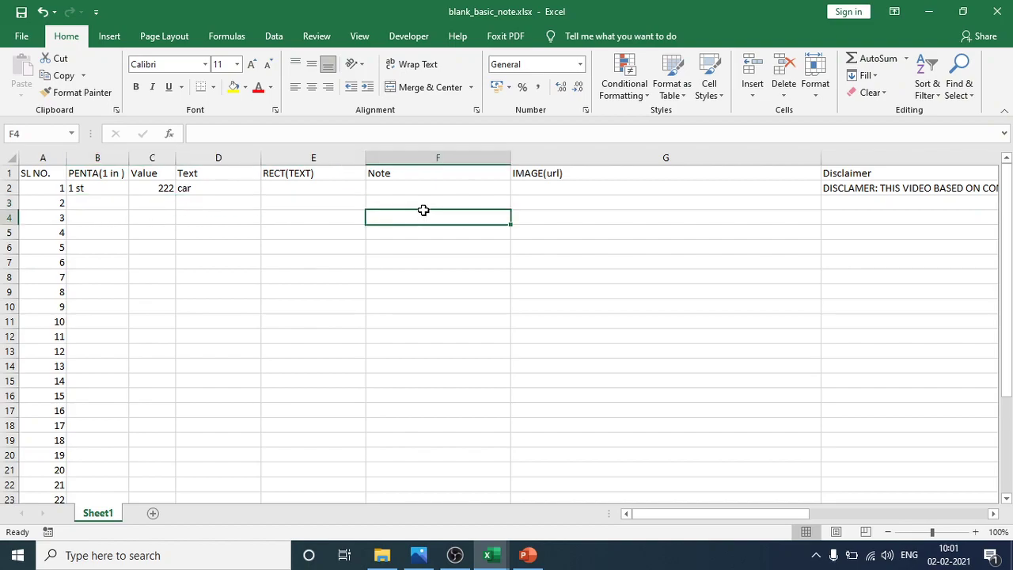
{"action": "left_click", "coordinate": [526, 199]}
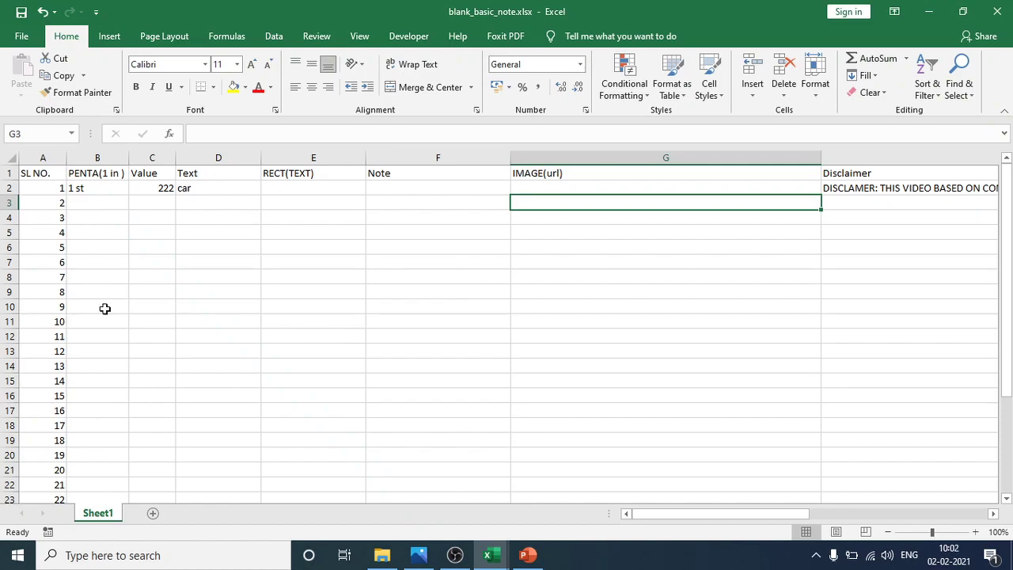
{"action": "scroll", "coordinate": [106, 359], "scroll_direction": "down", "scroll_amount": 4}
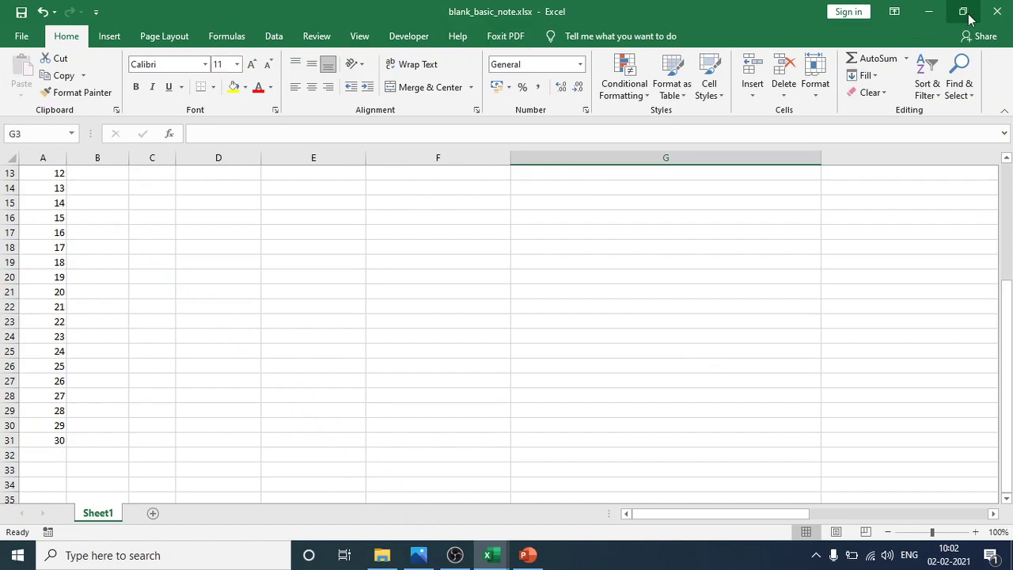
Close blank_basic_note.xlsx and data_sample_30.xlsx, then minimize the presentation and folder windows
{"action": "left_click", "coordinate": [997, 16]}
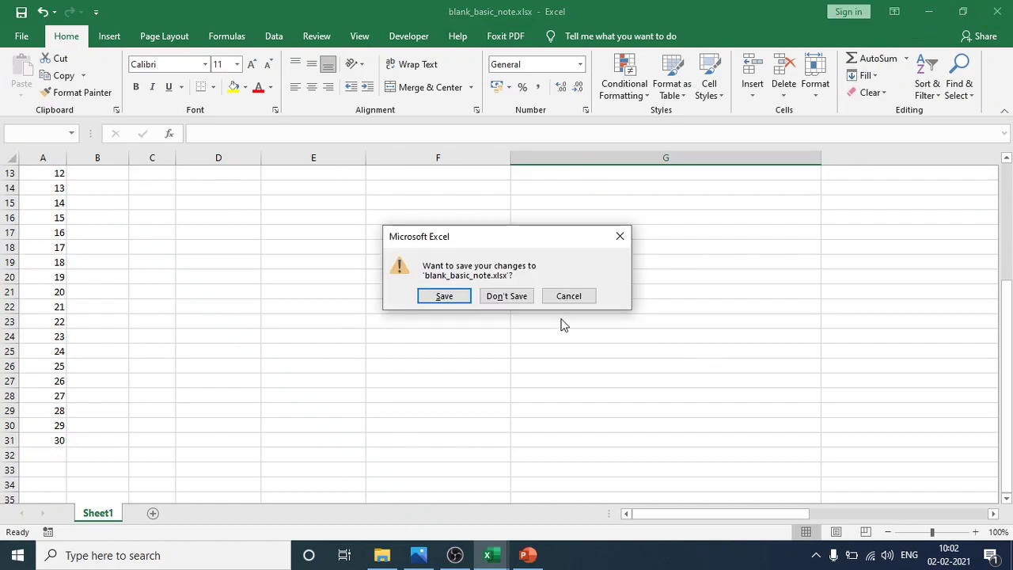
{"action": "left_click", "coordinate": [458, 296]}
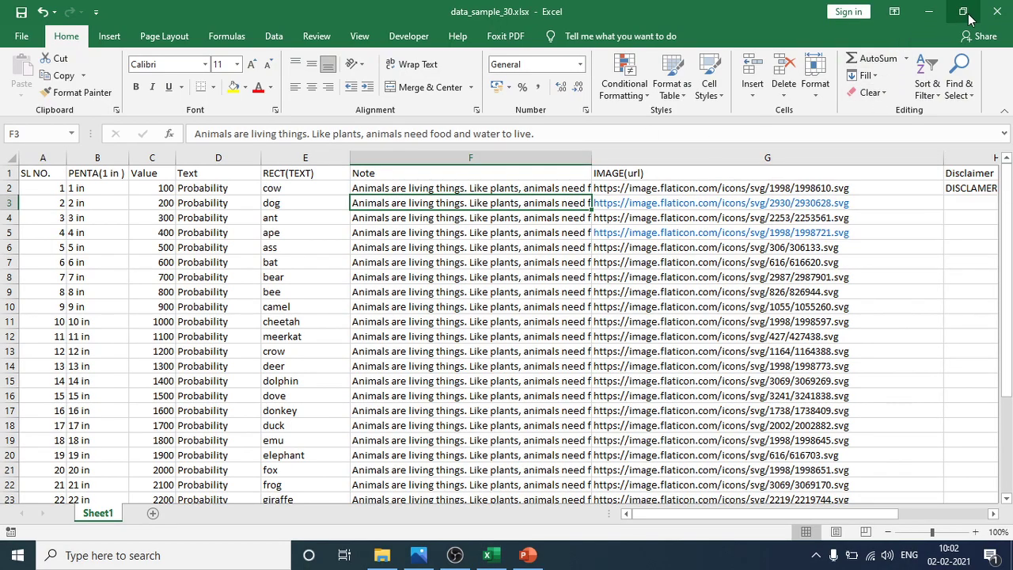
{"action": "left_click", "coordinate": [996, 14]}
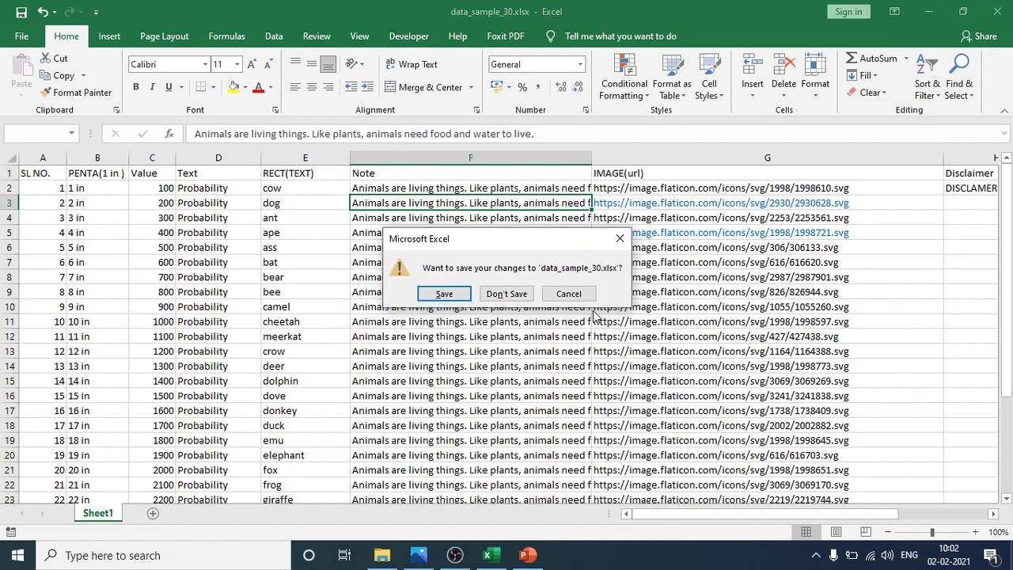
{"action": "left_click", "coordinate": [507, 293]}
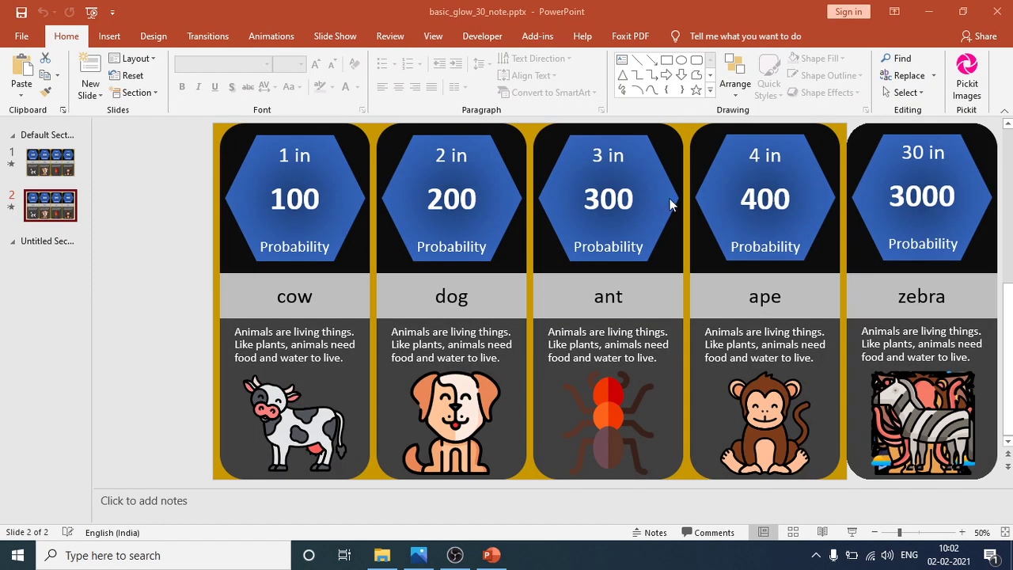
{"action": "left_click", "coordinate": [928, 12]}
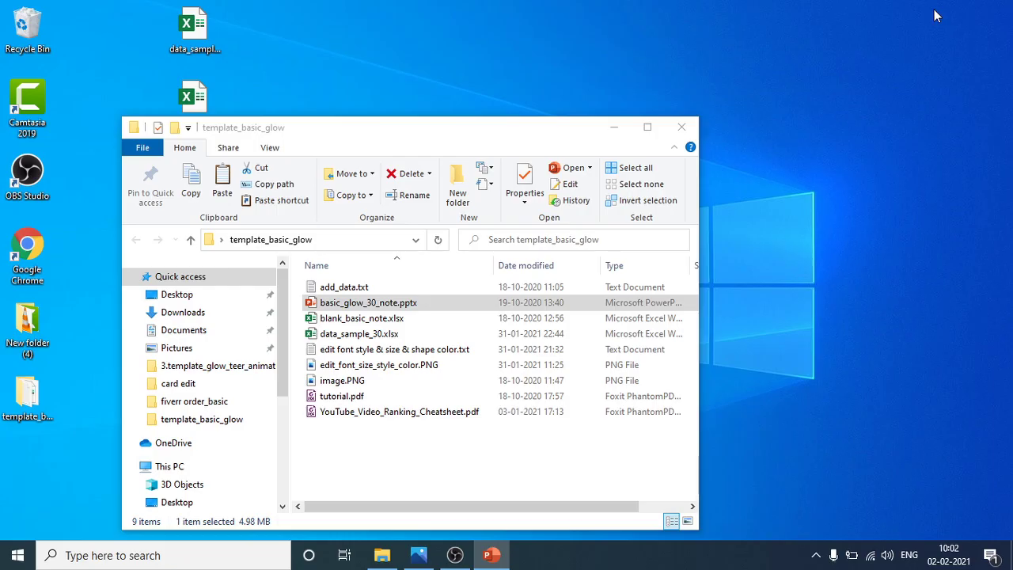
{"action": "left_click", "coordinate": [613, 128]}
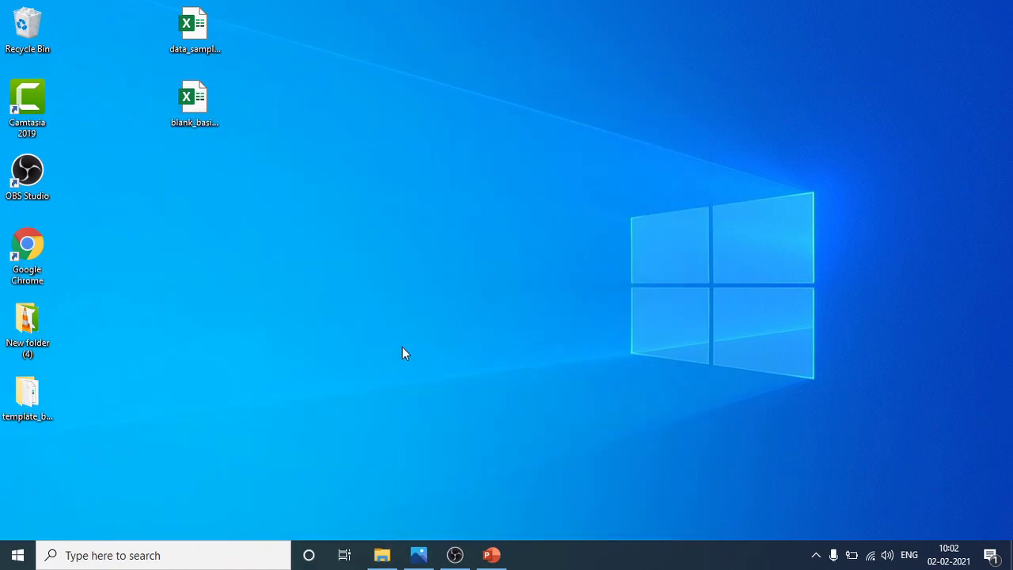
Reopen data_sample_30.xlsx from the desktop, close it, and restore basic_glow_30_note.pptx
{"action": "left_click", "coordinate": [190, 28]}
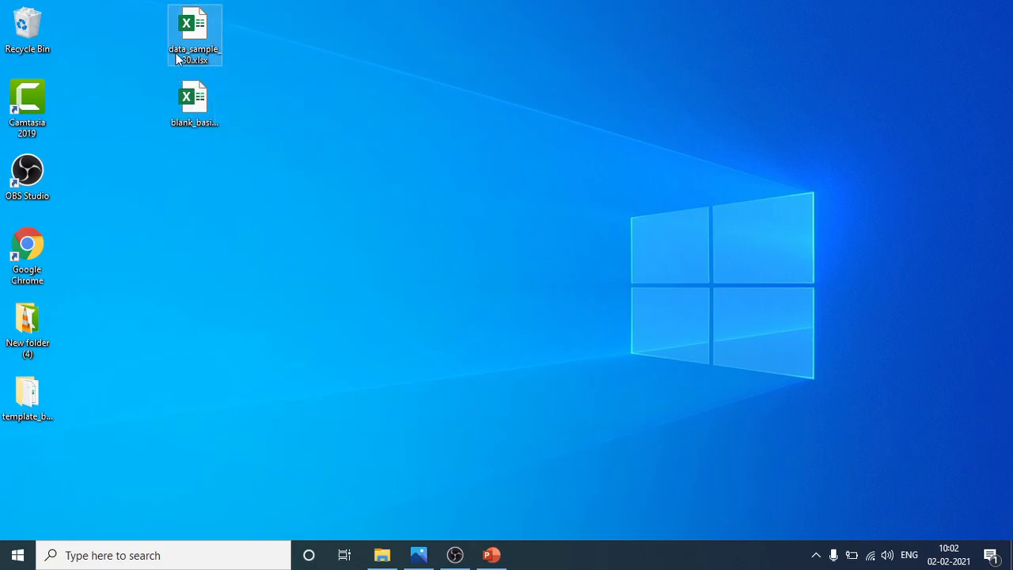
{"action": "double_click", "coordinate": [184, 45]}
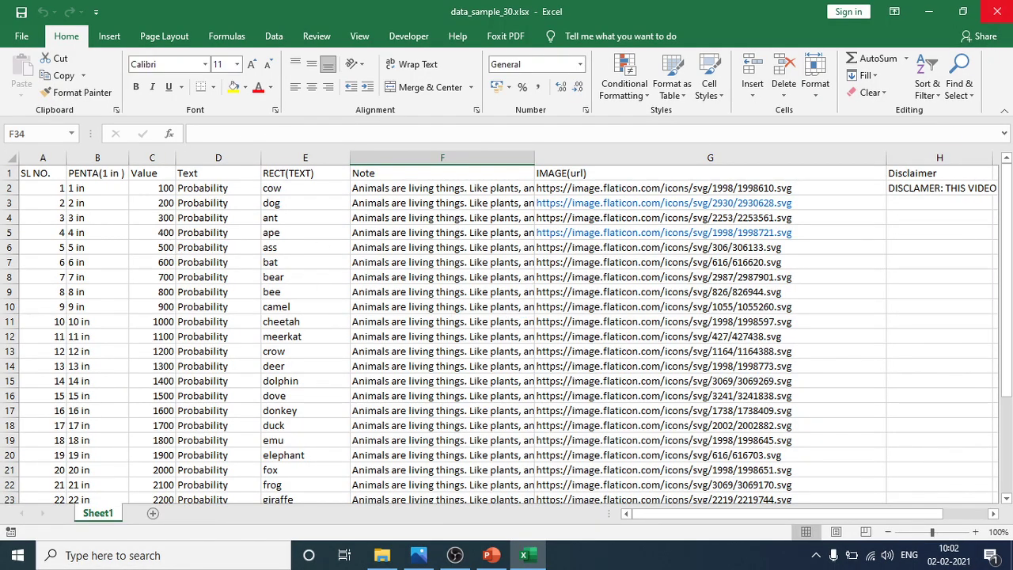
{"action": "left_click", "coordinate": [996, 12]}
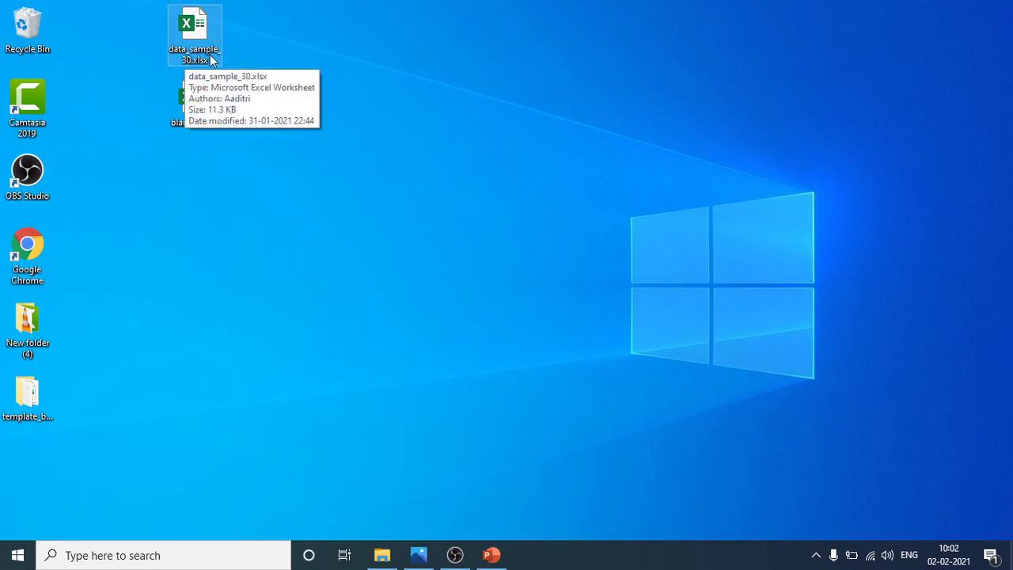
{"action": "left_click", "coordinate": [212, 60]}
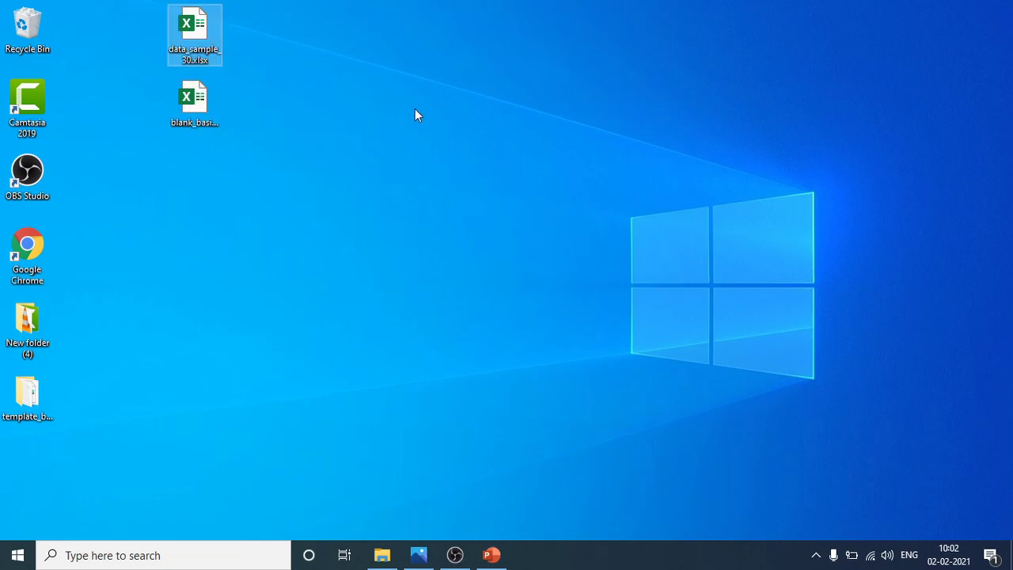
{"action": "left_click", "coordinate": [492, 555]}
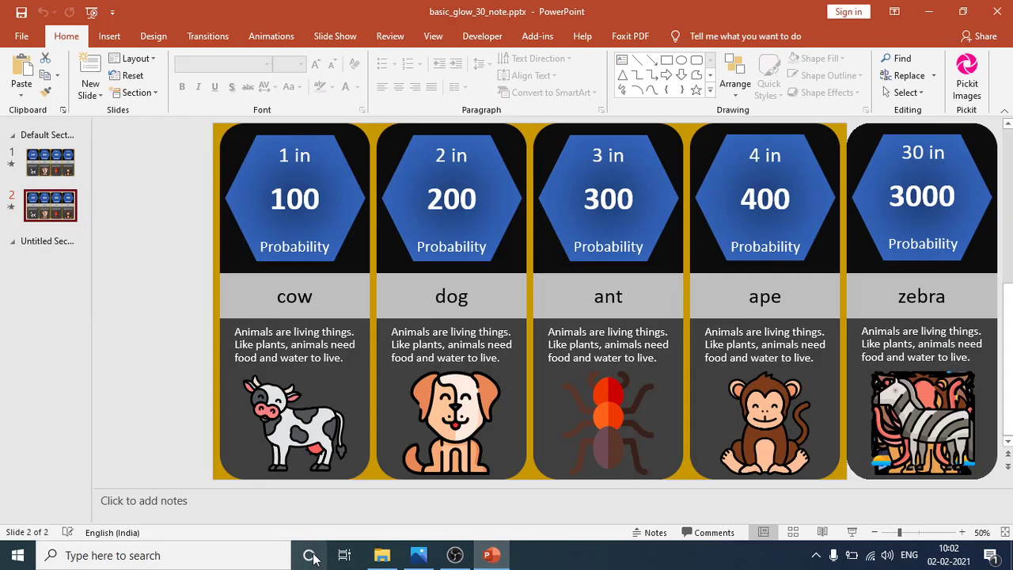
Copy all of the AddDataToBlock macro code from add_data.txt in Notepad, then close Notepad
{"action": "left_click", "coordinate": [383, 557]}
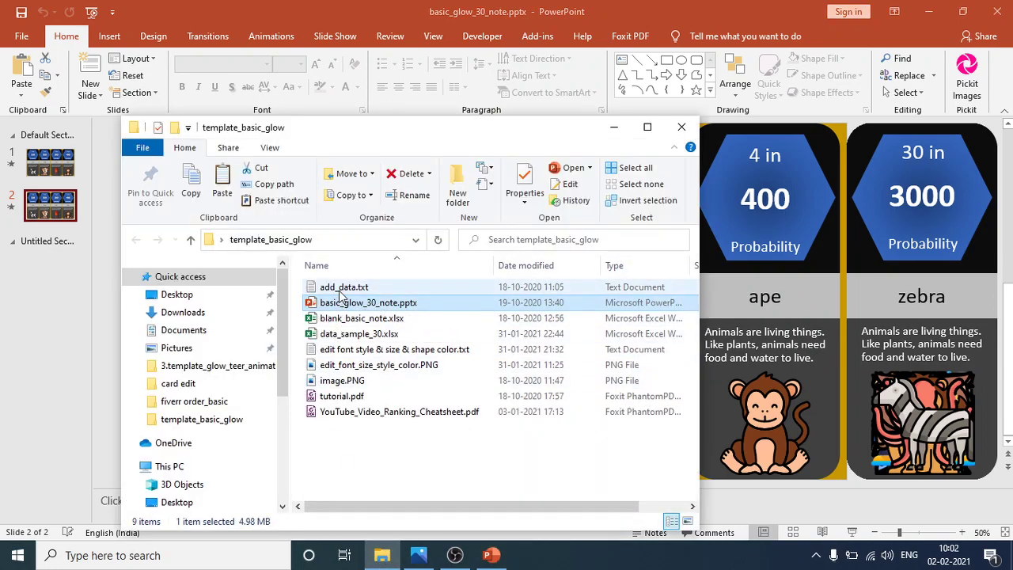
{"action": "double_click", "coordinate": [344, 290]}
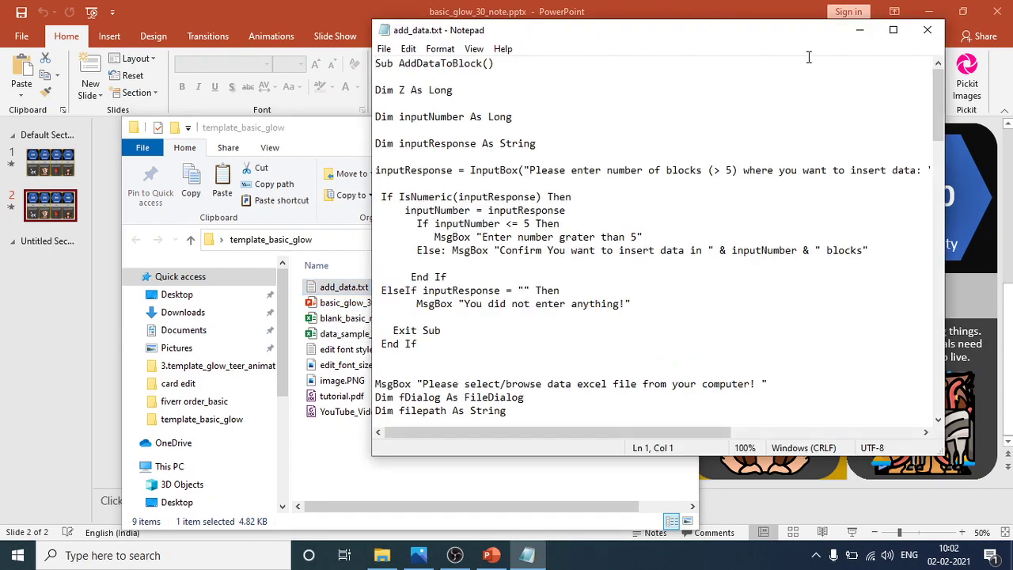
{"action": "left_click", "coordinate": [893, 29]}
{"action": "left_click", "coordinate": [611, 246]}
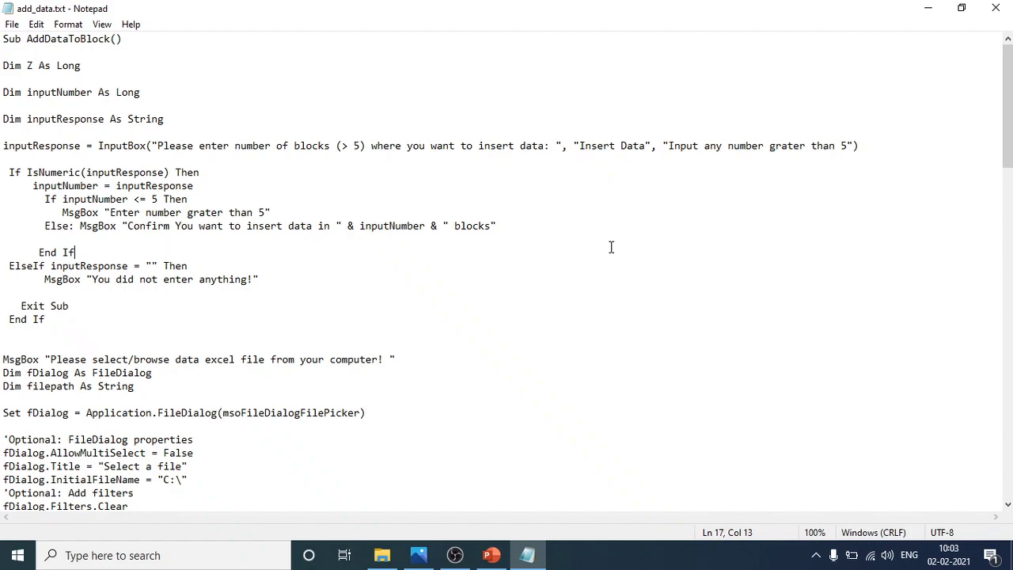
{"action": "key", "text": "ctrl+a"}
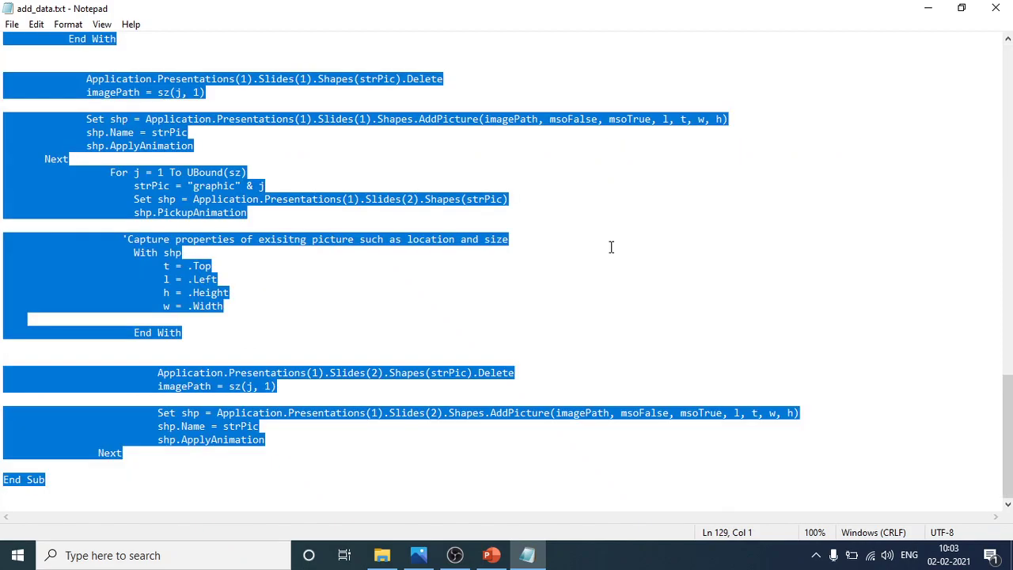
{"action": "left_click", "coordinate": [994, 10]}
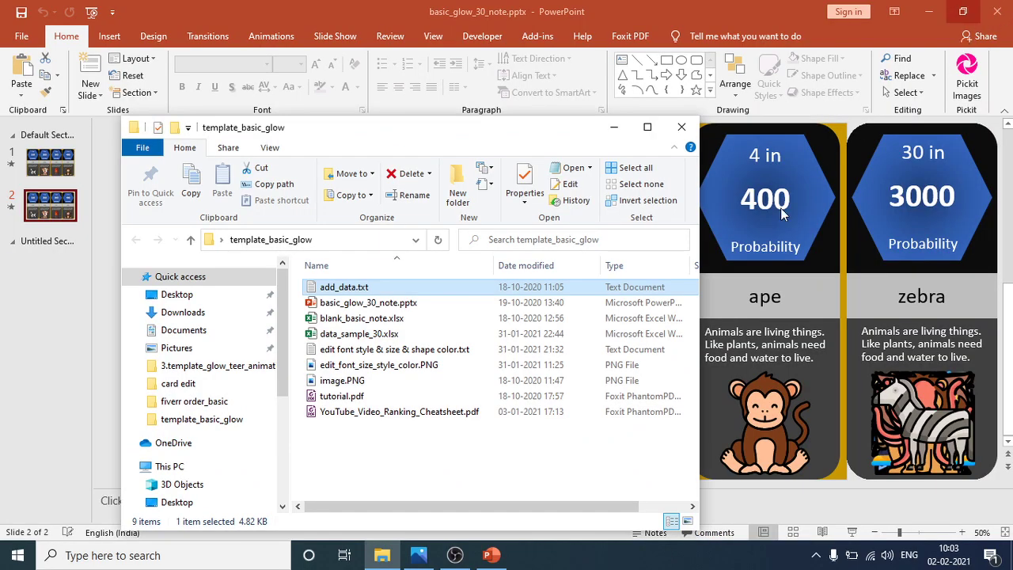
Open the Visual Basic editor from PowerPoint's Developer tab
{"action": "left_click", "coordinate": [613, 128]}
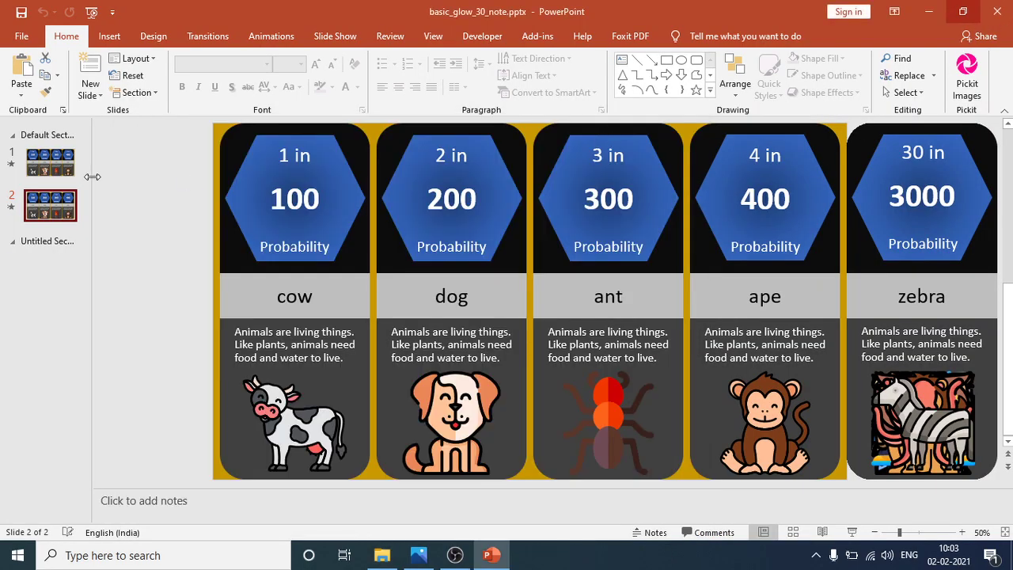
{"action": "left_click", "coordinate": [480, 39]}
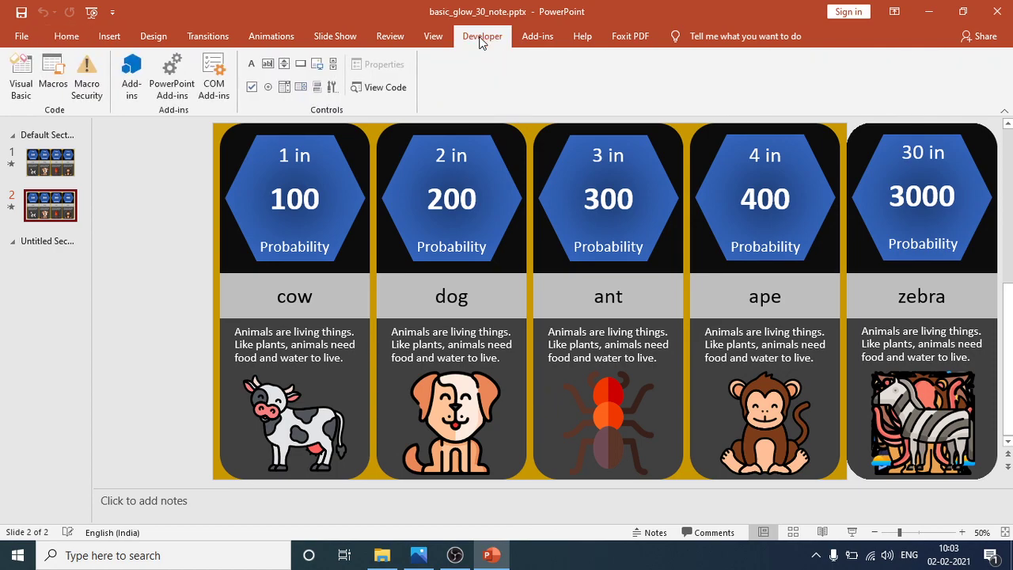
{"action": "left_click", "coordinate": [21, 88]}
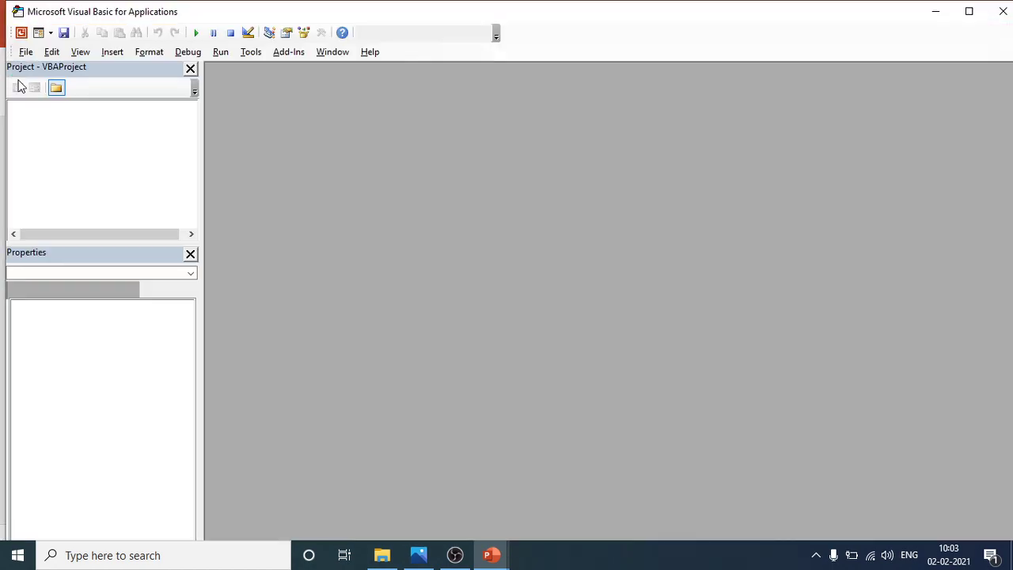
Insert a new module and paste the AddDataToBlock macro code into it
{"action": "left_click", "coordinate": [112, 54]}
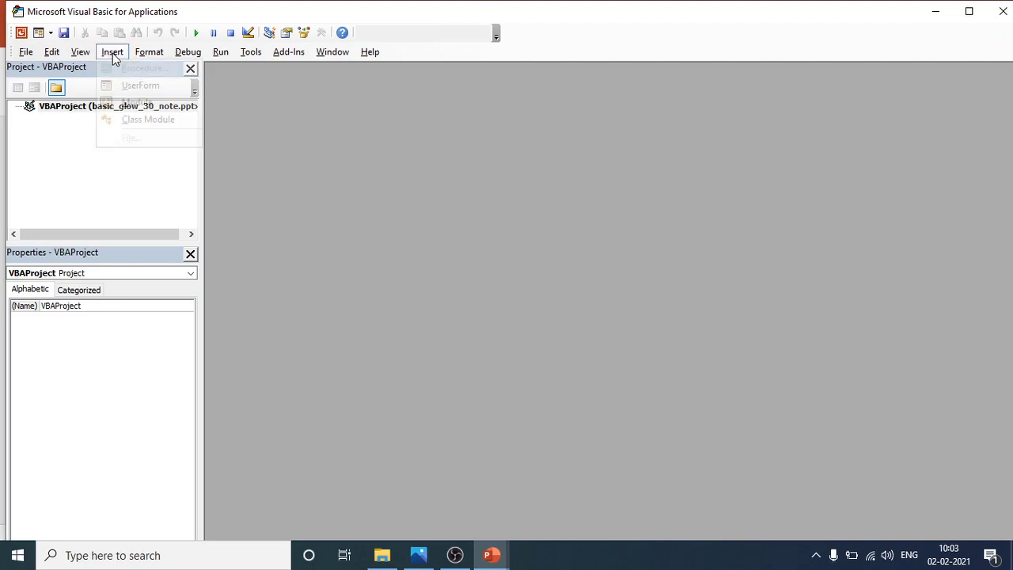
{"action": "left_click", "coordinate": [137, 105]}
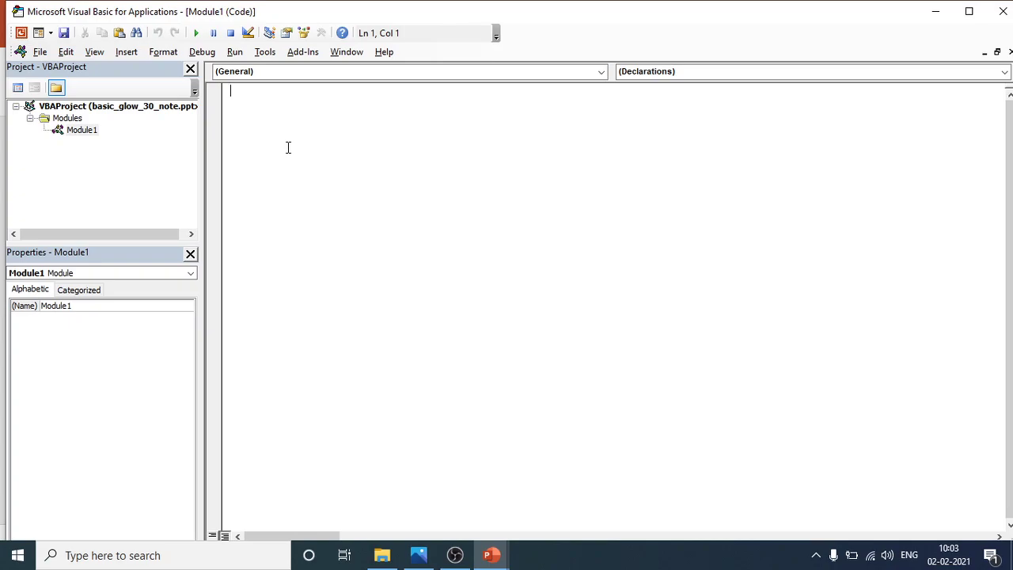
{"action": "key", "text": "ctrl+v"}
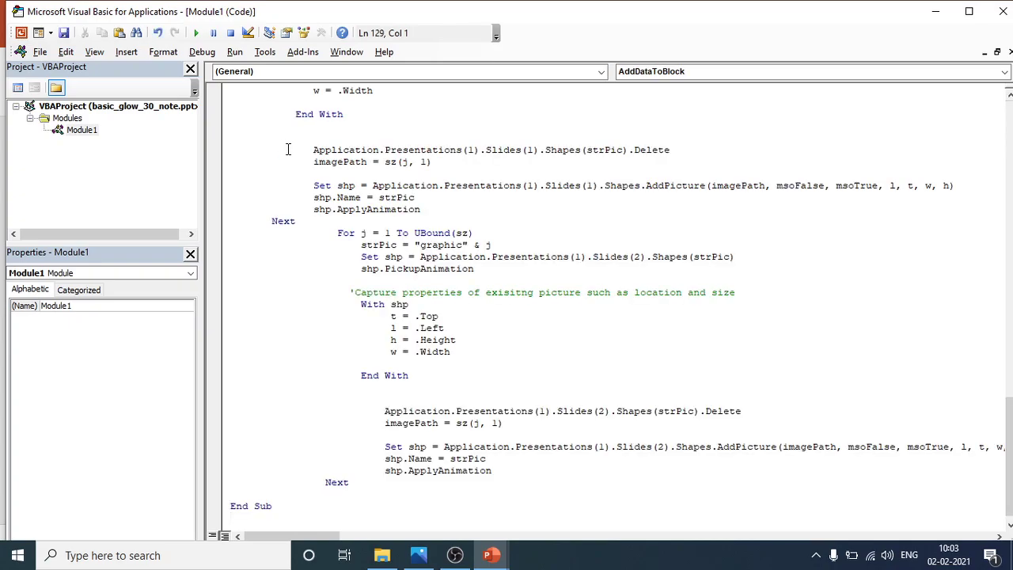
{"action": "scroll", "coordinate": [556, 345], "scroll_direction": "up", "scroll_amount": 4}
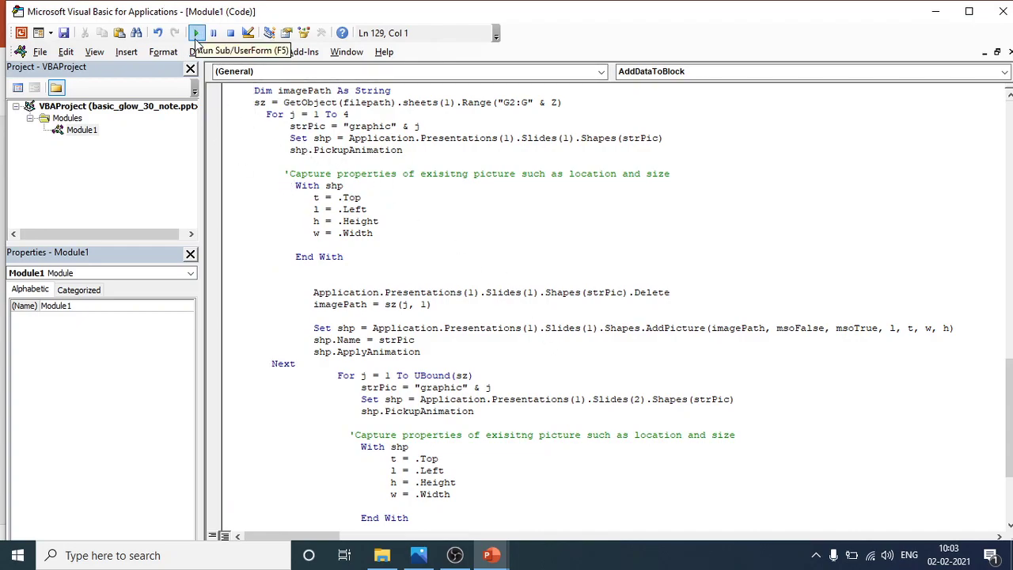
{"action": "left_click", "coordinate": [234, 51]}
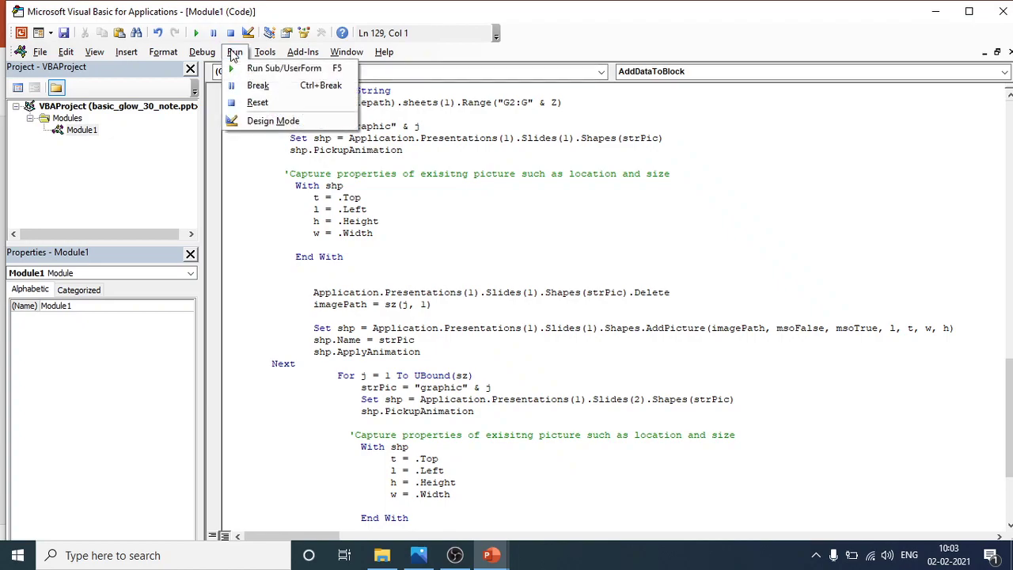
Run AddDataToBlock, entering 30 as the number of blocks and confirming the message
{"action": "left_click", "coordinate": [269, 68]}
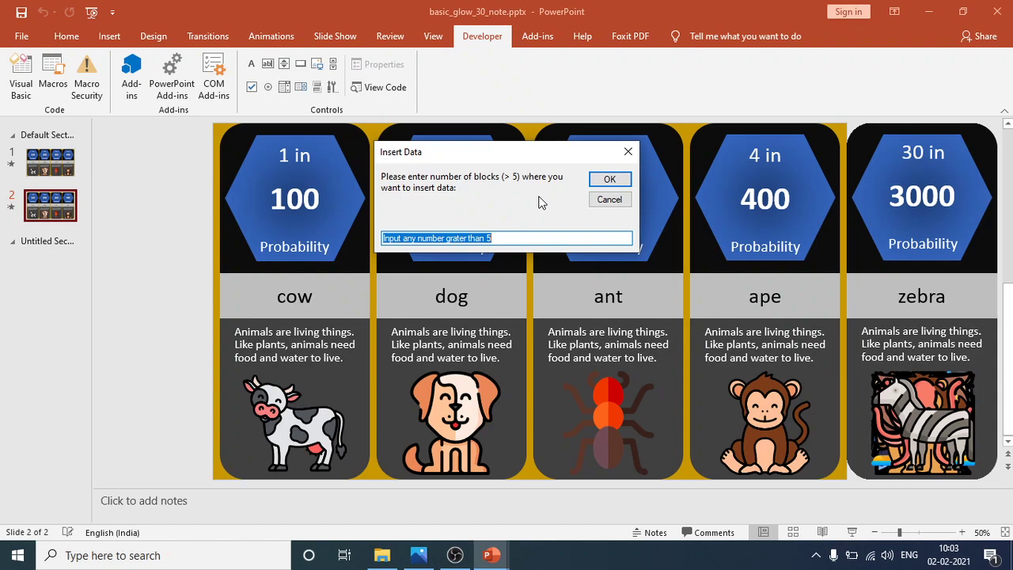
{"action": "type", "text": "30"}
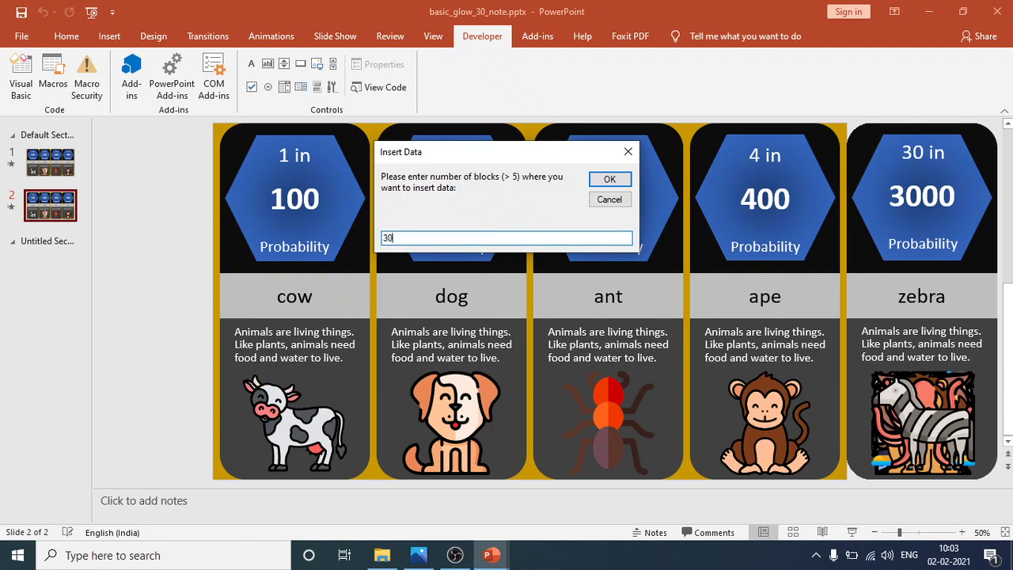
{"action": "left_click", "coordinate": [607, 181]}
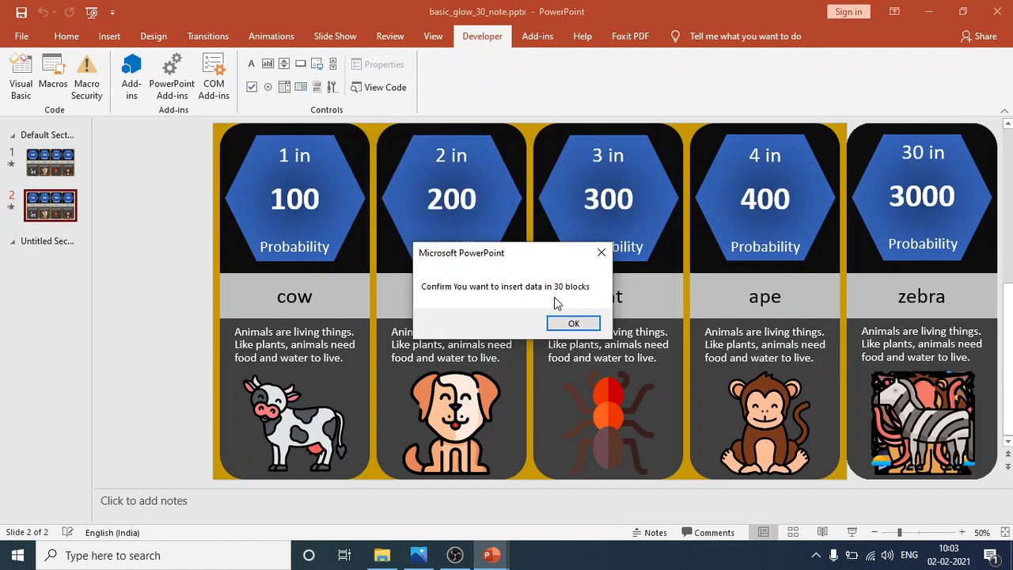
{"action": "left_click", "coordinate": [578, 320]}
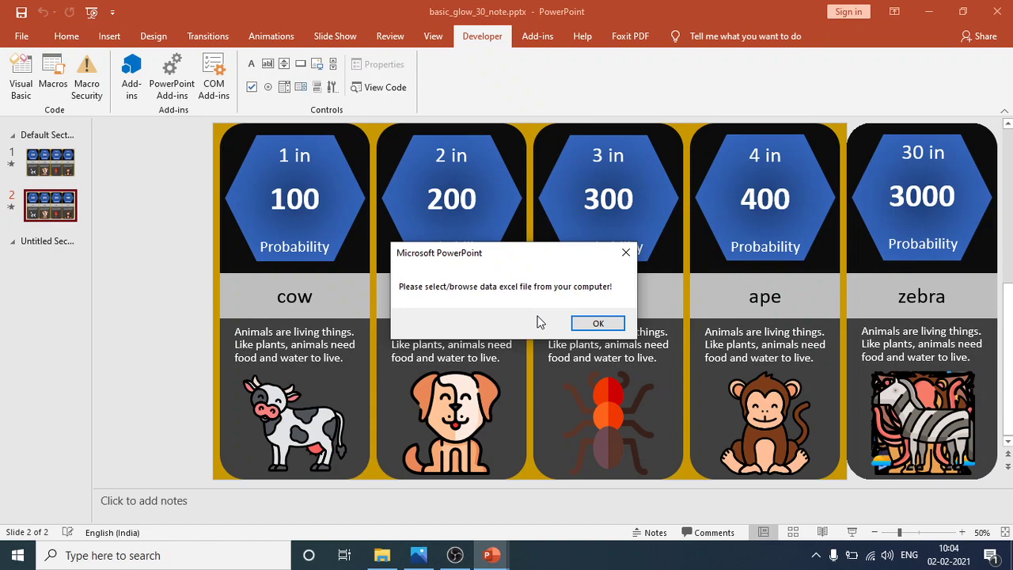
Choose data_sample_30.xlsx on the Desktop as the macro's data file
{"action": "left_click", "coordinate": [594, 324]}
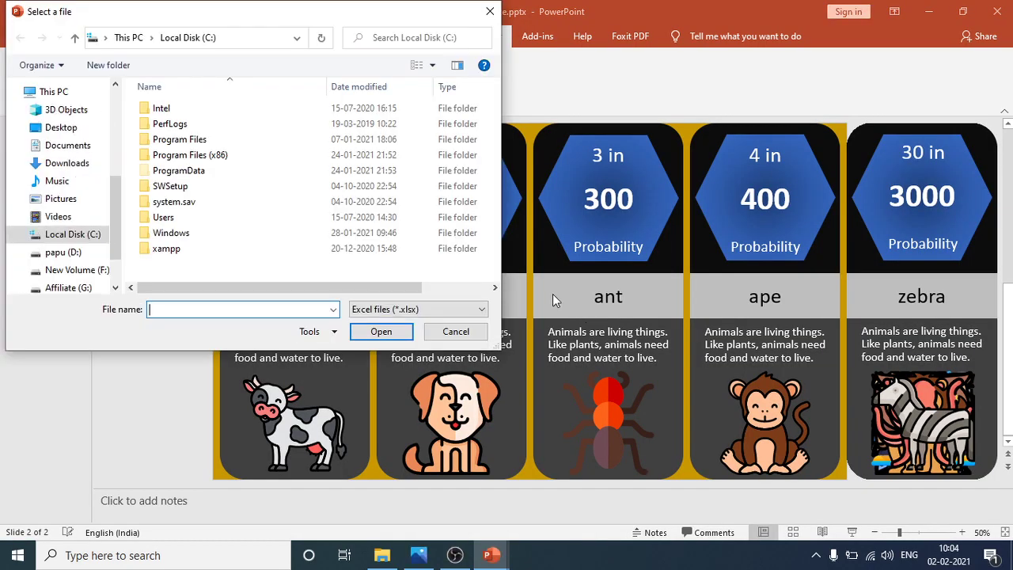
{"action": "left_click", "coordinate": [63, 129]}
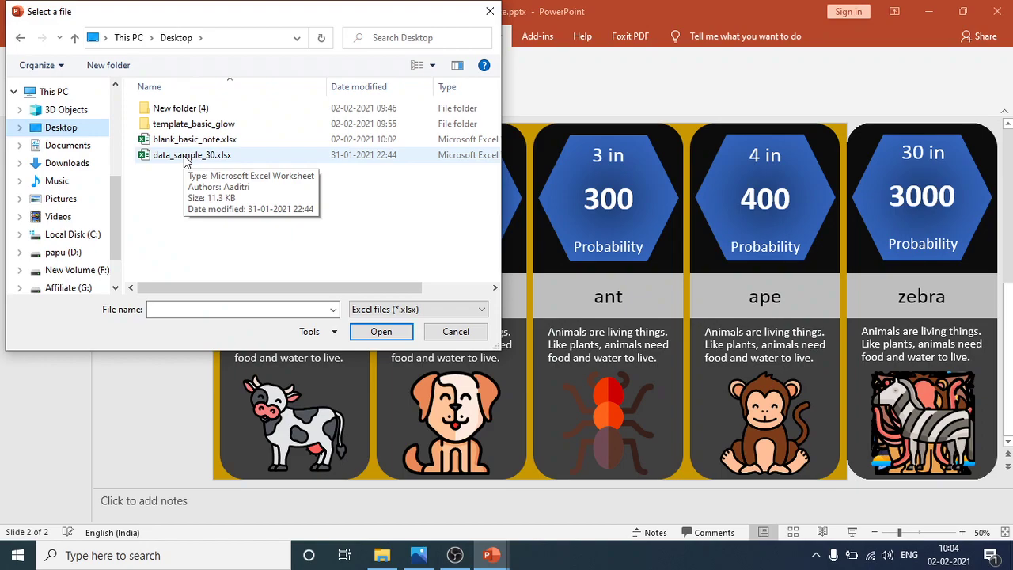
{"action": "left_click", "coordinate": [187, 158]}
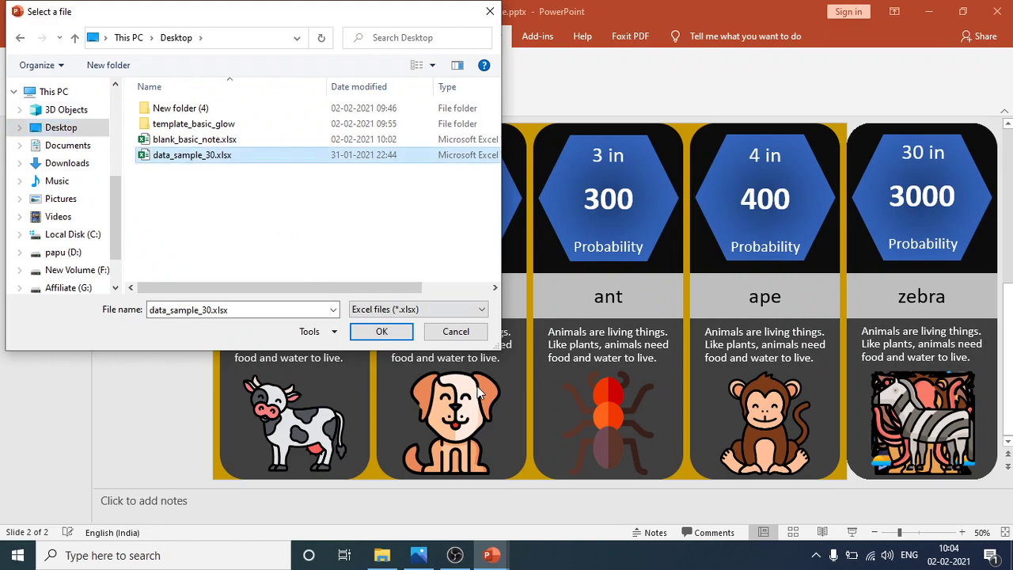
{"action": "left_click", "coordinate": [383, 332]}
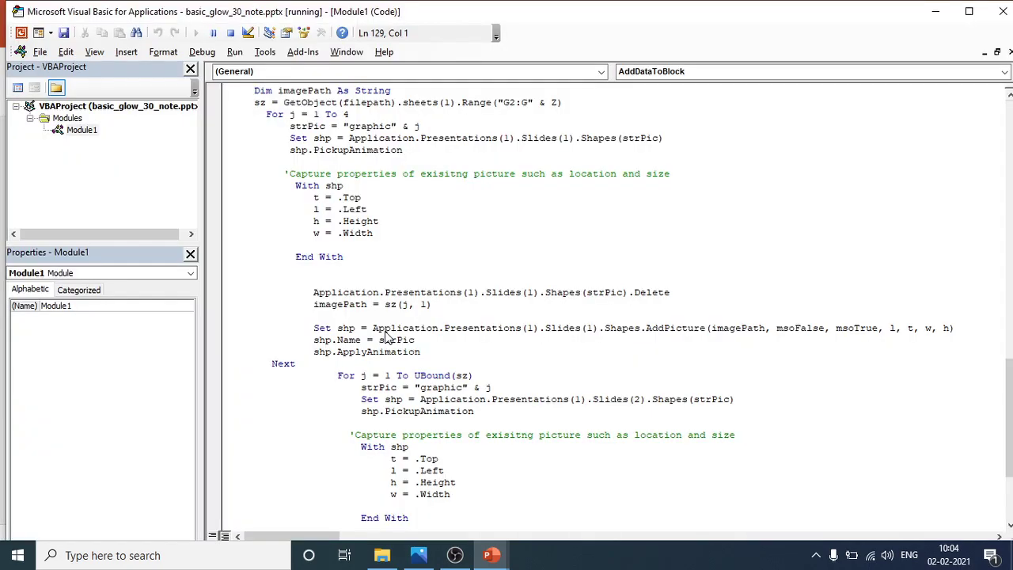